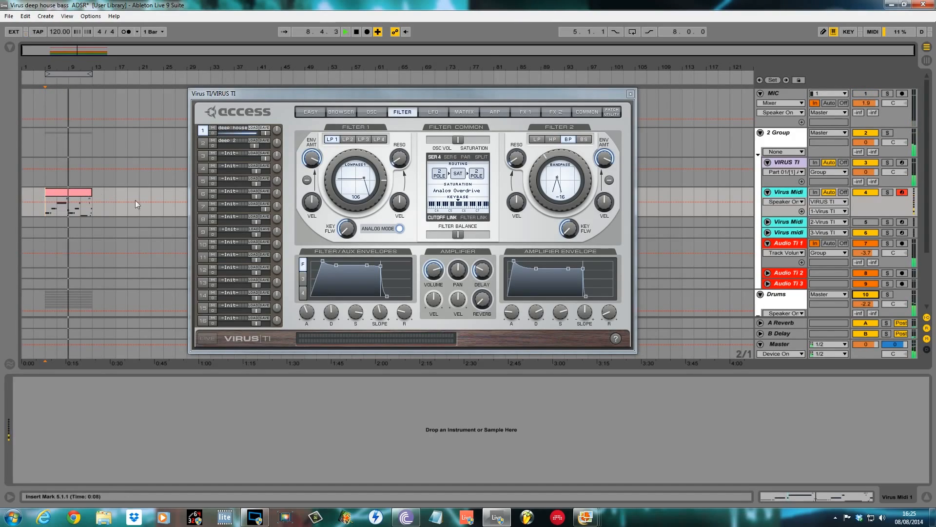
Audition the deep house bass patch with and without the drums, and review its oscillator and filter settings.
{"action": "left_click", "coordinate": [371, 114]}
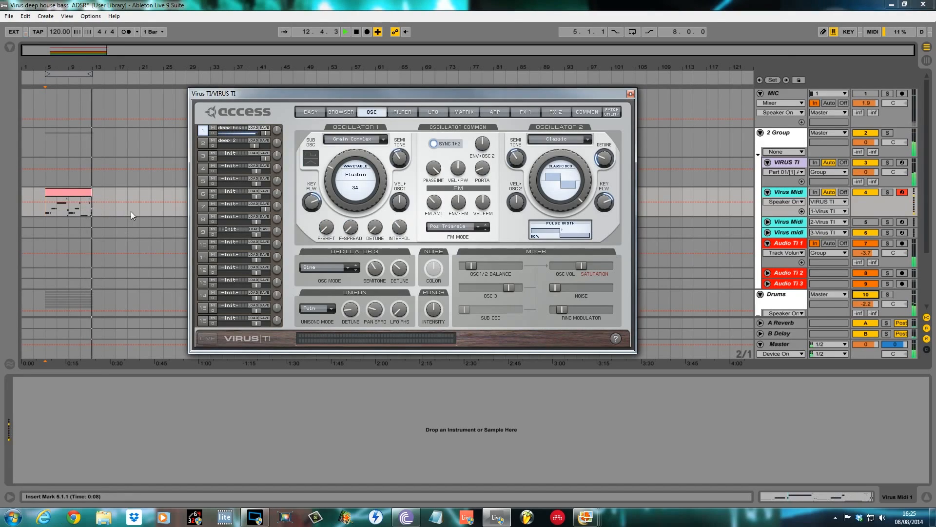
{"action": "key", "text": "space"}
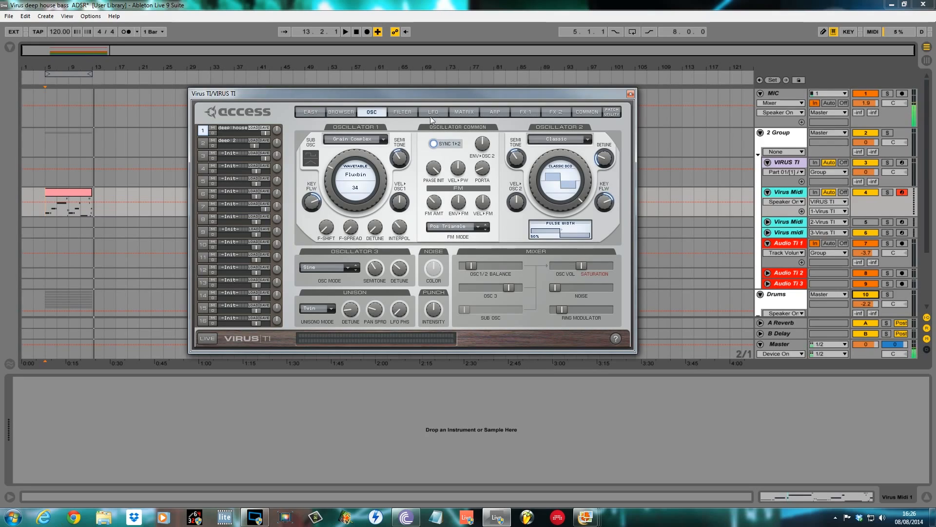
{"action": "left_click", "coordinate": [404, 112]}
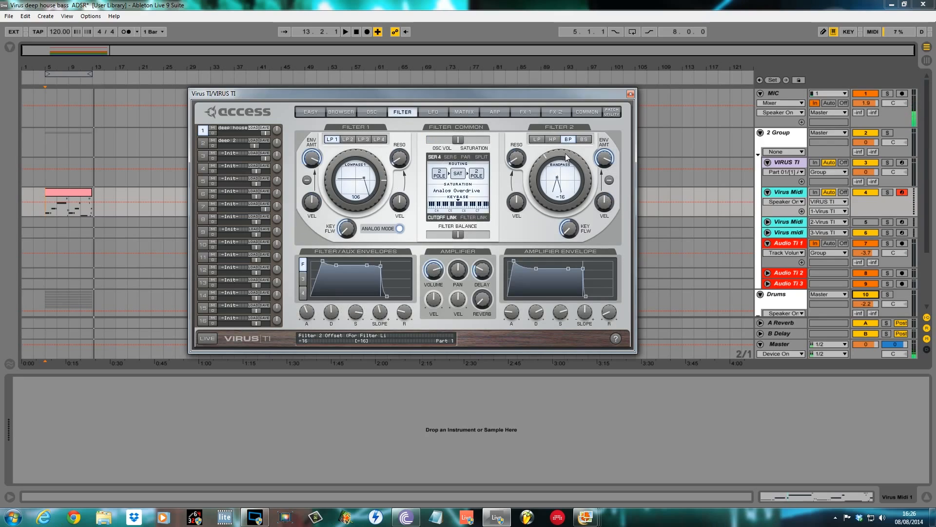
{"action": "left_click", "coordinate": [871, 294]}
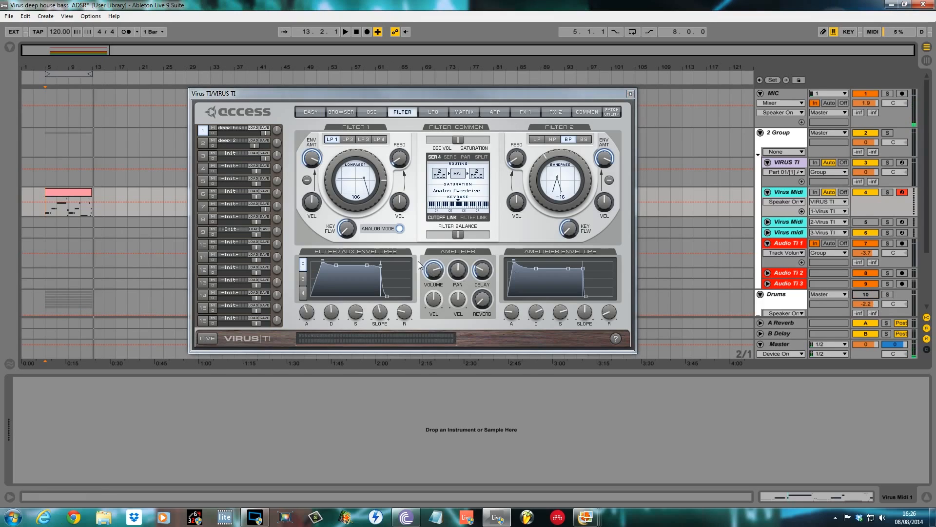
{"action": "key", "text": "space"}
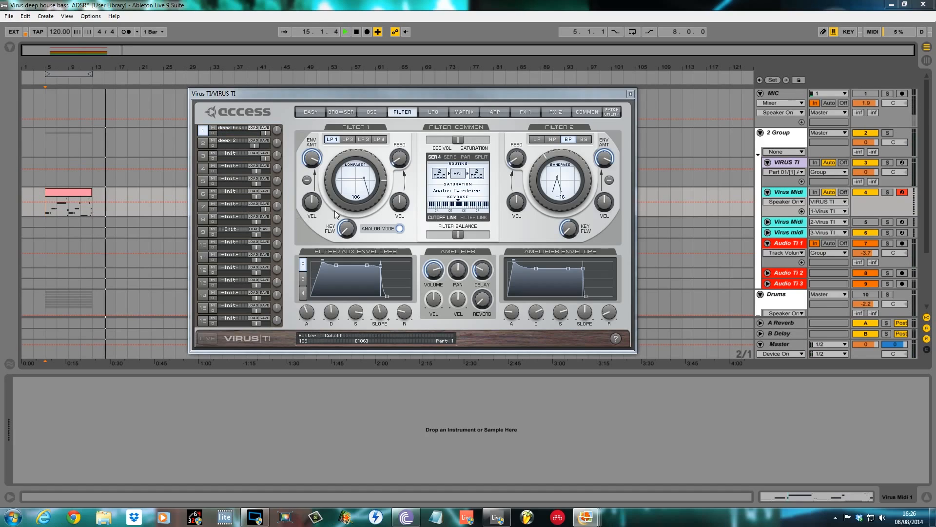
{"action": "left_click", "coordinate": [177, 172]}
{"action": "key", "text": "space"}
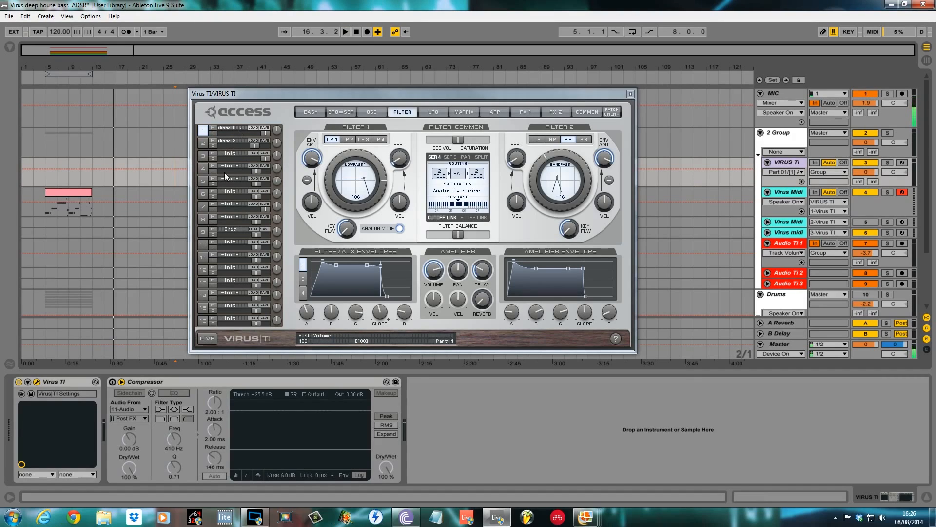
Replace part 1's patch with a blank -Init- patch and set Oscillator 1's model to Grain Complex.
{"action": "left_click_drag", "start_coordinate": [239, 240], "coordinate": [227, 132]}
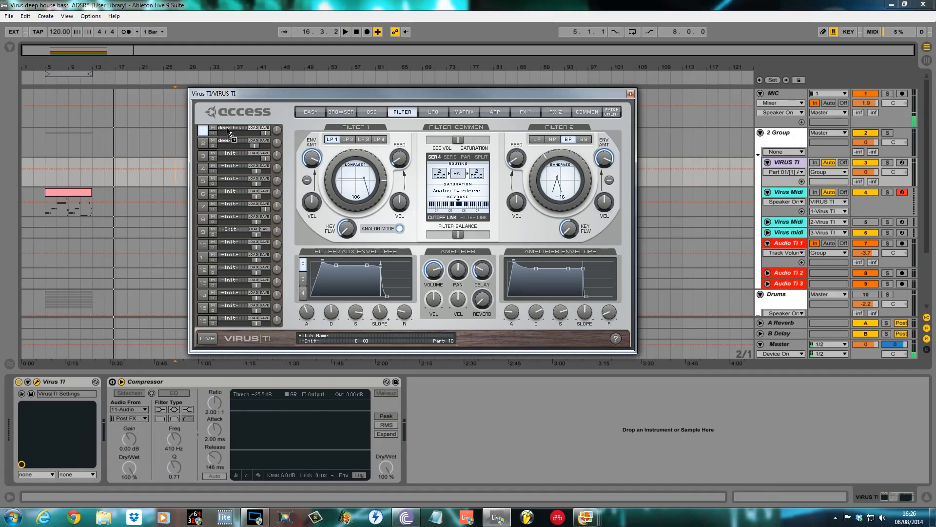
{"action": "left_click", "coordinate": [372, 112]}
{"action": "left_click", "coordinate": [360, 140]}
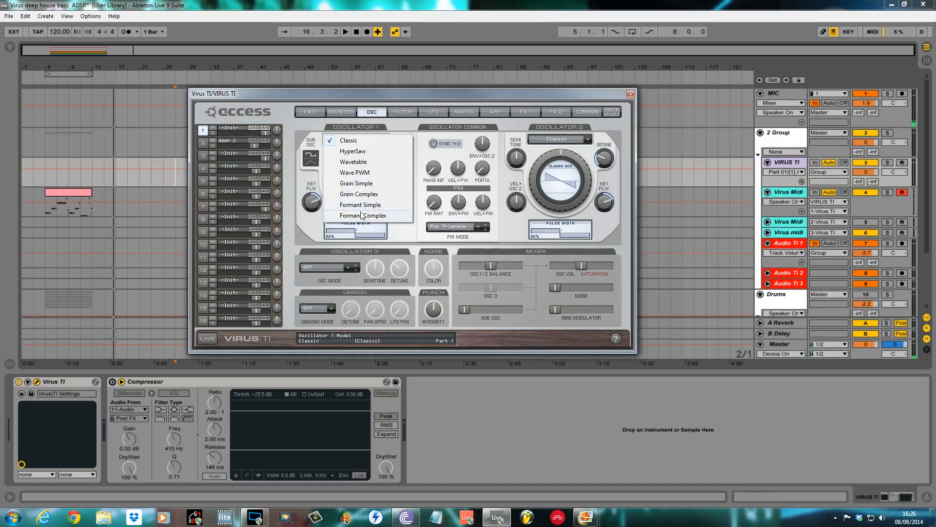
{"action": "left_click", "coordinate": [375, 195]}
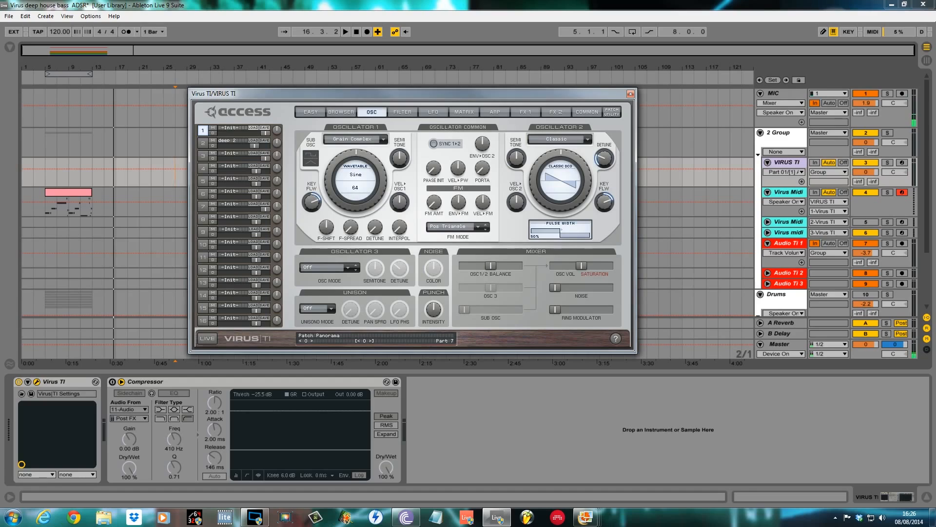
Choose the Fluxbin wavetable at index 32 for Oscillator 1, and shift the Osc 1/2 balance fully to Oscillator 1.
{"action": "left_click", "coordinate": [354, 174]}
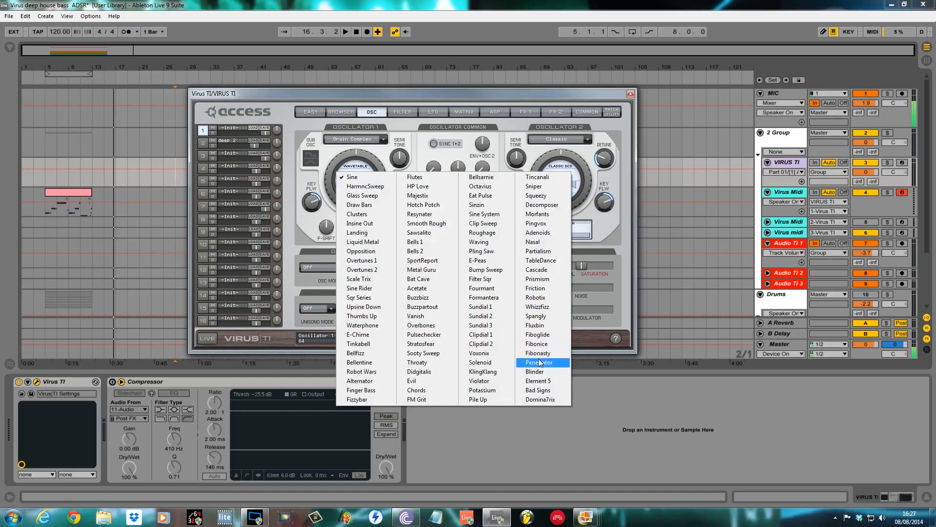
{"action": "left_click", "coordinate": [540, 328]}
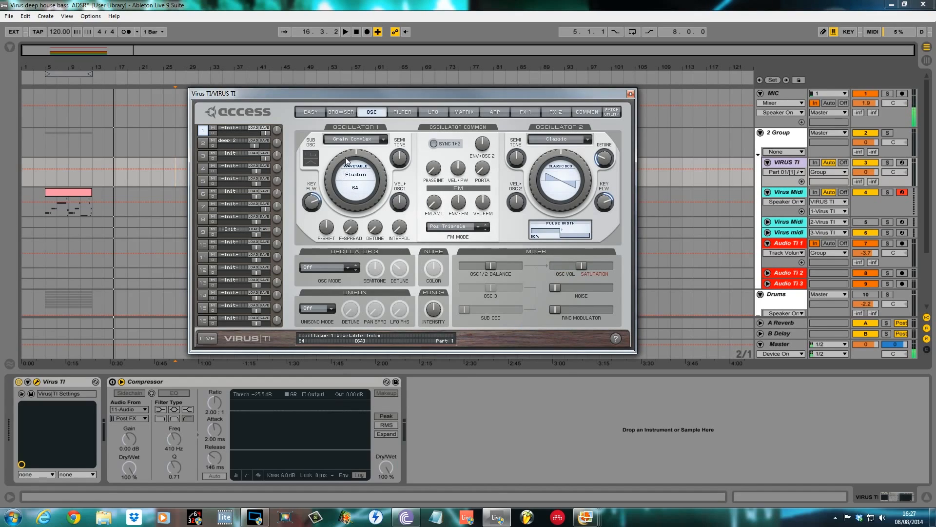
{"action": "left_click_drag", "start_coordinate": [346, 157], "coordinate": [340, 175]}
{"action": "left_click_drag", "start_coordinate": [490, 266], "coordinate": [465, 266]}
Play the bass clip from bar 5 and lower Oscillator 1's formant shift to its minimum.
{"action": "key", "text": "space"}
{"action": "left_click", "coordinate": [45, 207]}
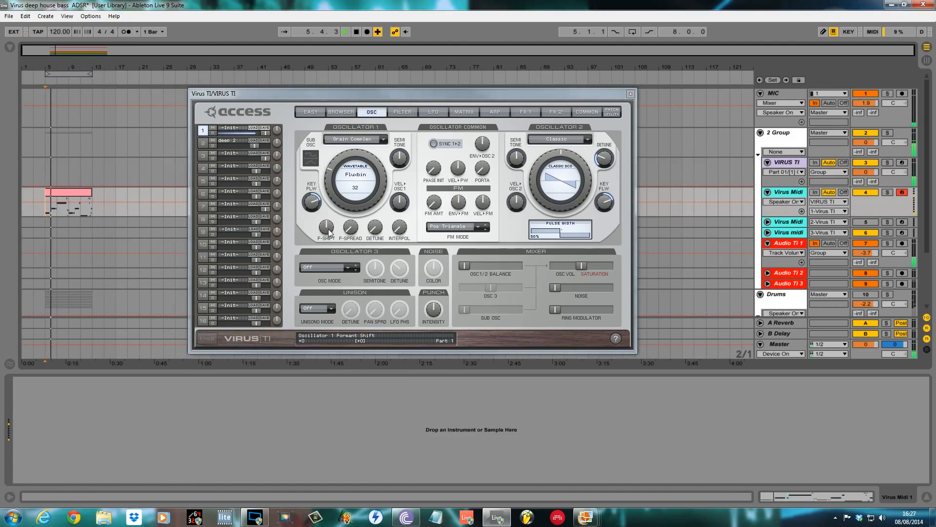
{"action": "key", "text": "space"}
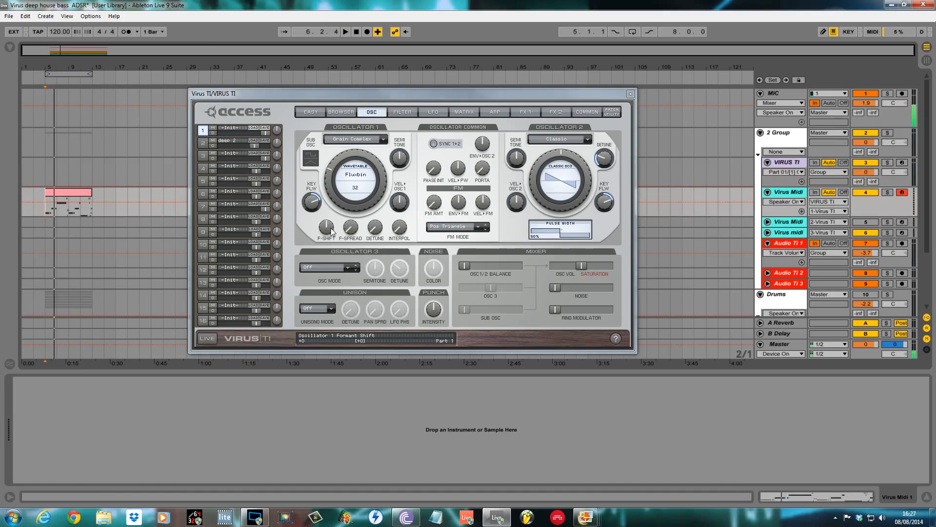
{"action": "key", "text": "space"}
{"action": "left_click_drag", "start_coordinate": [330, 227], "coordinate": [321, 273]}
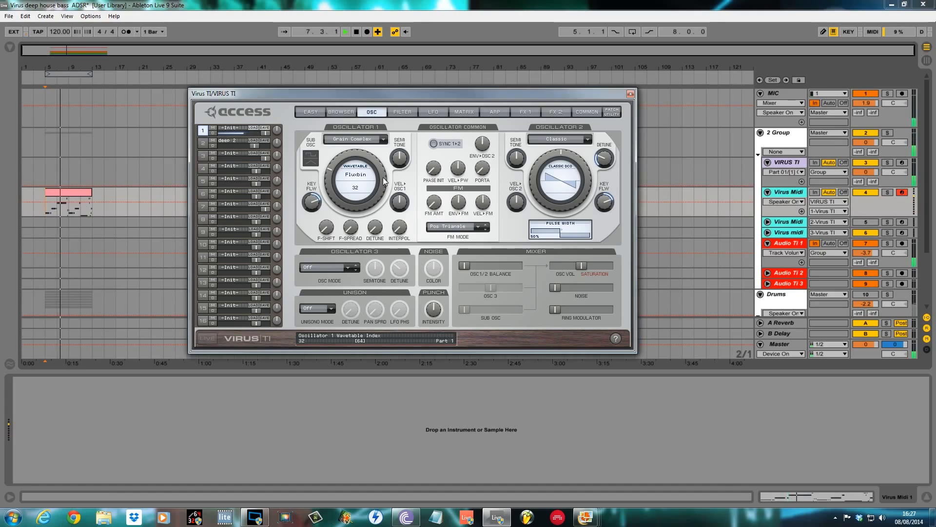
Lower Oscillator 1's semitone tuning and set its interpolation to 44.
{"action": "left_click_drag", "start_coordinate": [403, 159], "coordinate": [403, 168]}
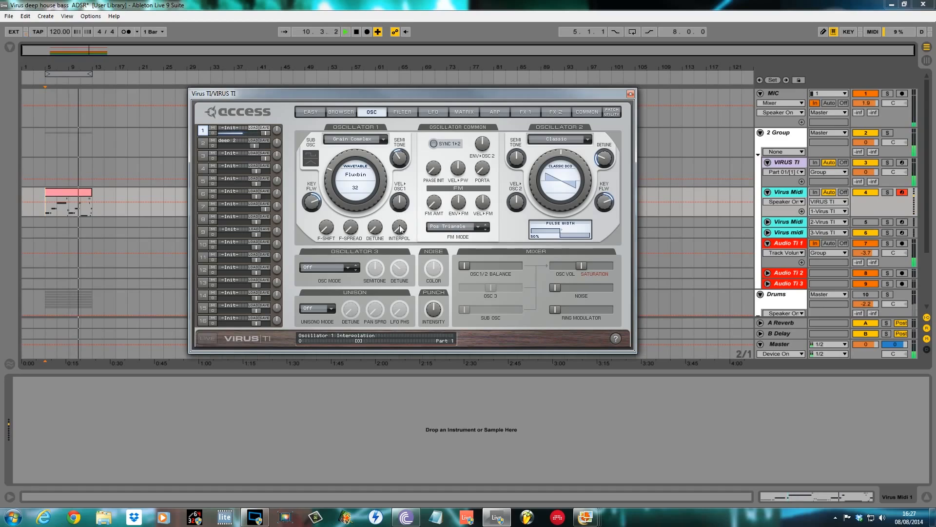
{"action": "left_click_drag", "start_coordinate": [405, 229], "coordinate": [404, 207]}
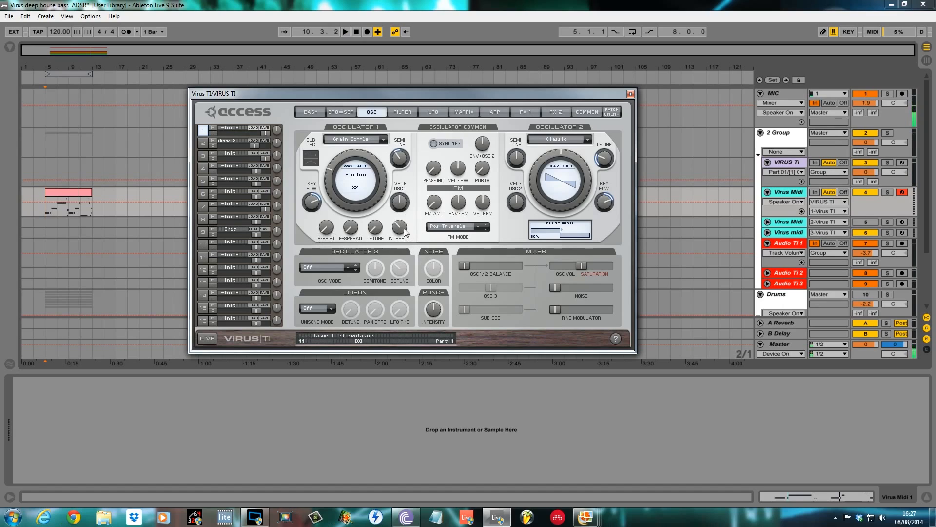
{"action": "key", "text": "space"}
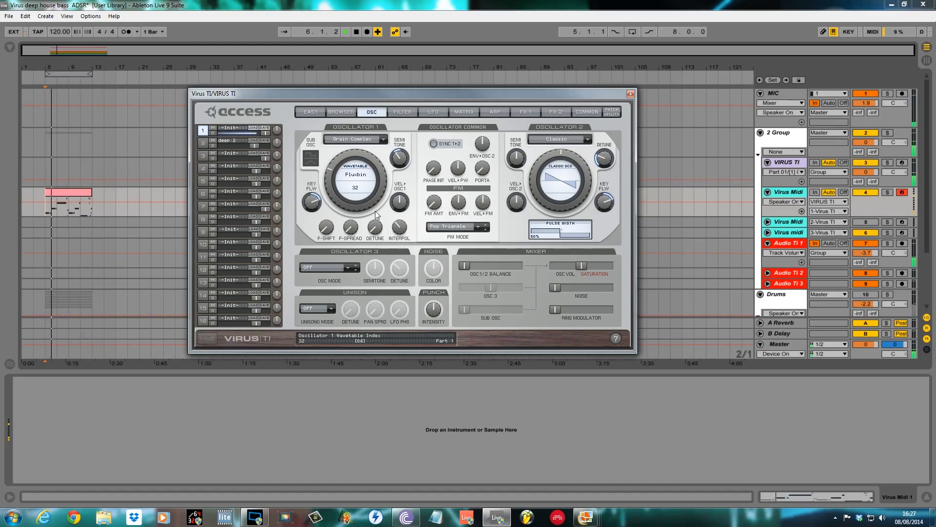
Raise the amplifier envelope's attack to about 13, and return to the oscillator settings.
{"action": "left_click", "coordinate": [410, 111]}
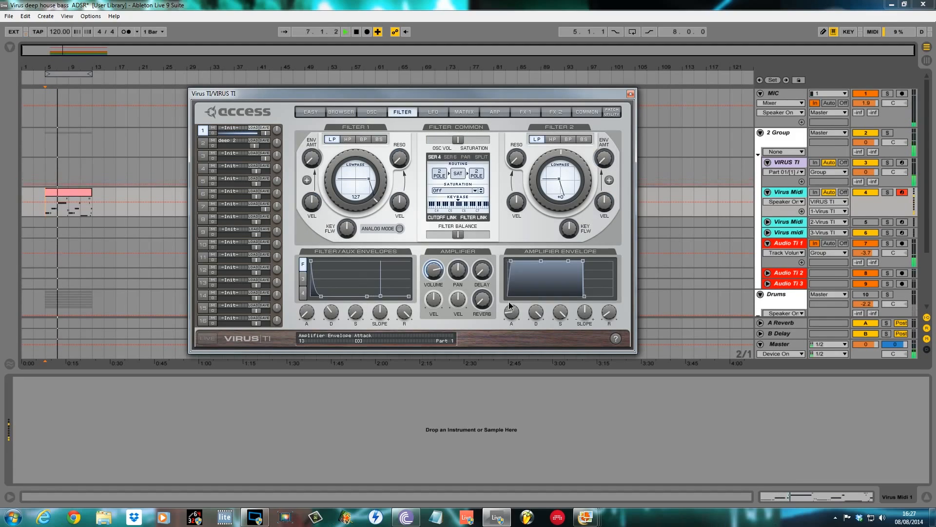
{"action": "left_click", "coordinate": [380, 112]}
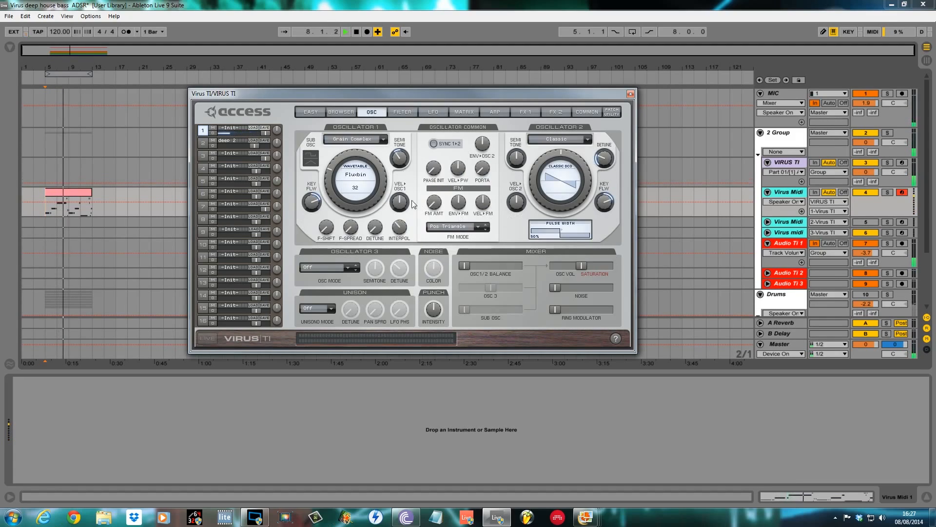
{"action": "key", "text": "space"}
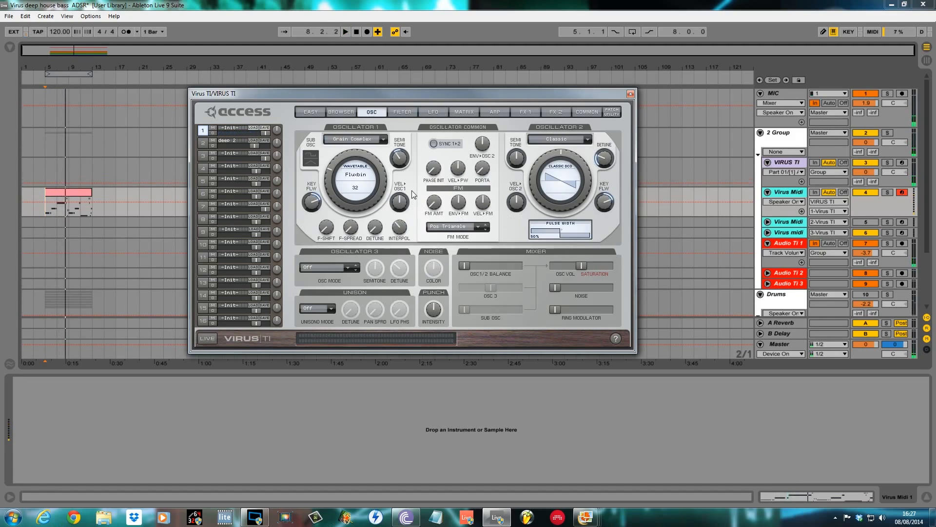
Enable sync between Oscillators 1 and 2, and give Oscillator 2 a pulse shape tuned to -12 semitones.
{"action": "left_click", "coordinate": [444, 145]}
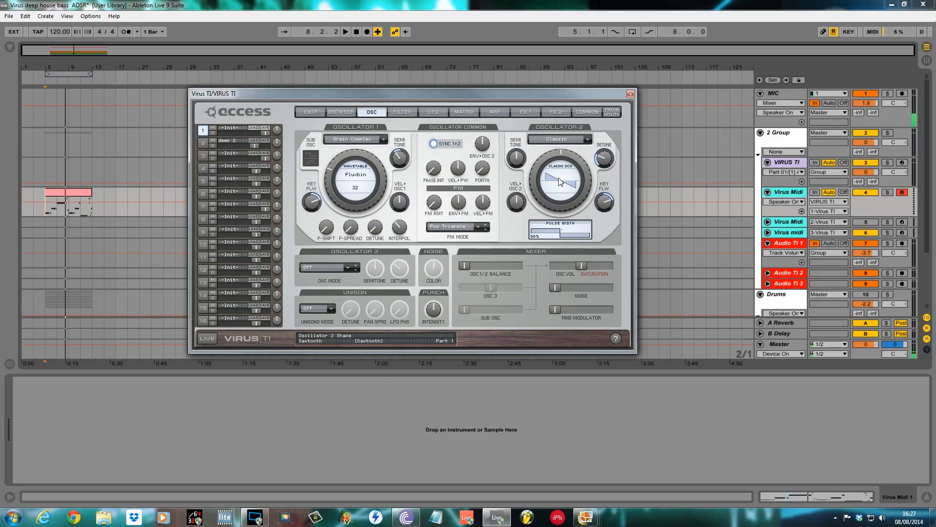
{"action": "left_click_drag", "start_coordinate": [558, 178], "coordinate": [549, 154]}
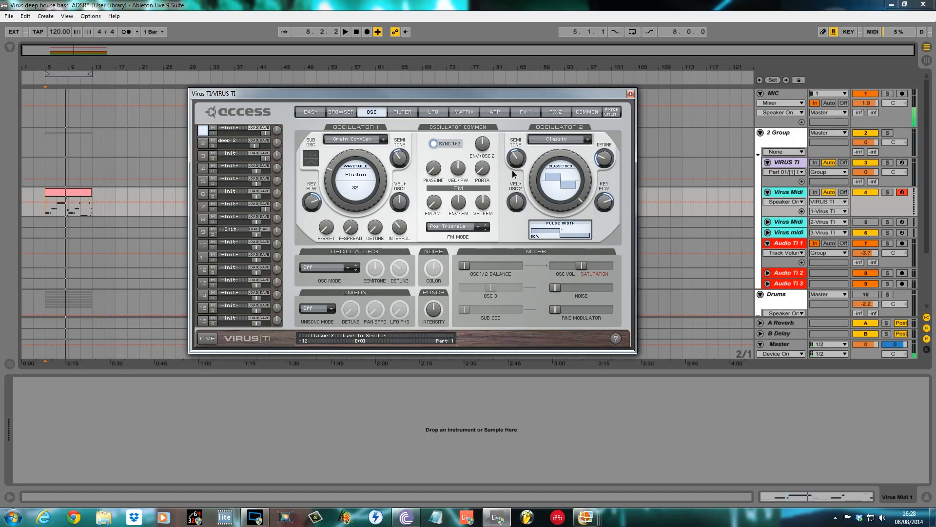
Blend some of Oscillator 2 into the sound by setting the oscillator balance to about -59.4 %.
{"action": "key", "text": "space"}
{"action": "left_click_drag", "start_coordinate": [464, 266], "coordinate": [479, 266]}
{"action": "key", "text": "space"}
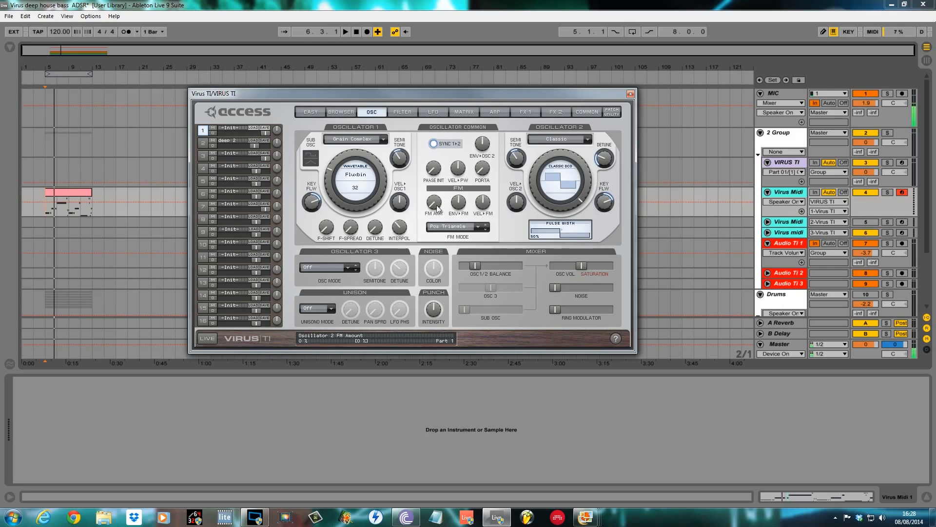
Try adjusting the FM amount and the oscillators' initial phase, and replay the bass clip.
{"action": "left_click_drag", "start_coordinate": [438, 209], "coordinate": [438, 198]}
{"action": "left_click_drag", "start_coordinate": [435, 170], "coordinate": [435, 42]}
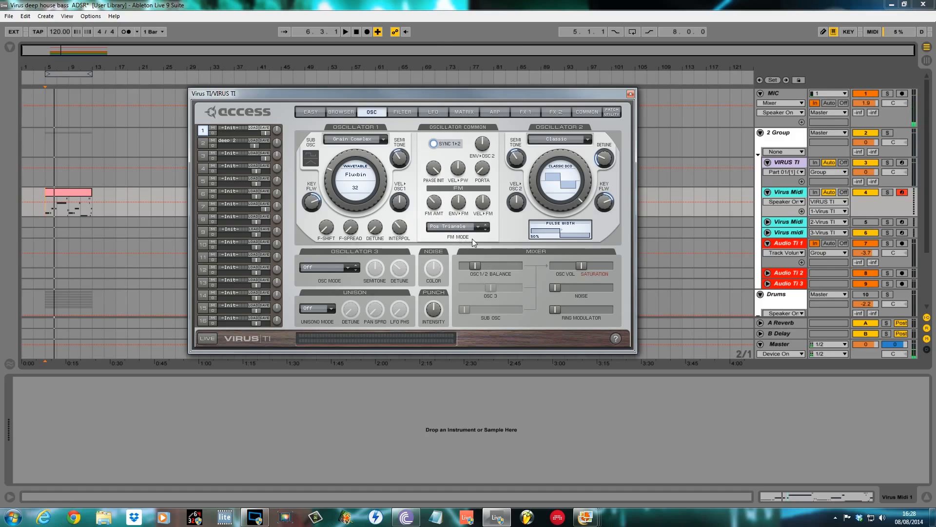
{"action": "key", "text": "space"}
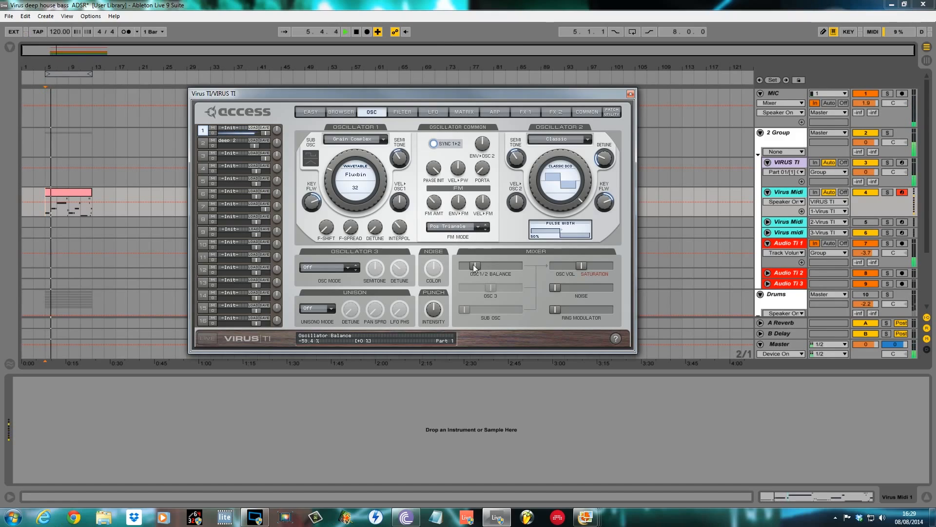
Set Oscillator 3's mode to Sine.
{"action": "left_click", "coordinate": [346, 267]}
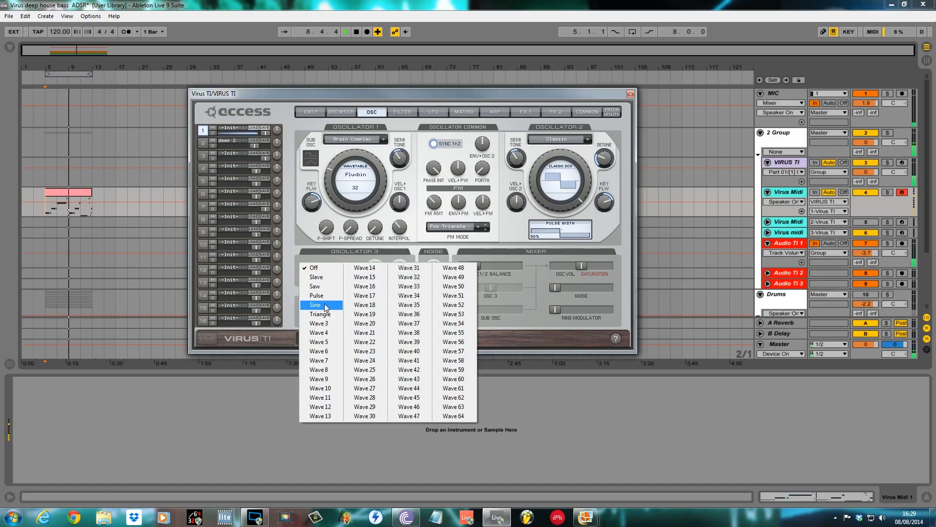
{"action": "left_click", "coordinate": [45, 226]}
{"action": "left_click", "coordinate": [349, 272]}
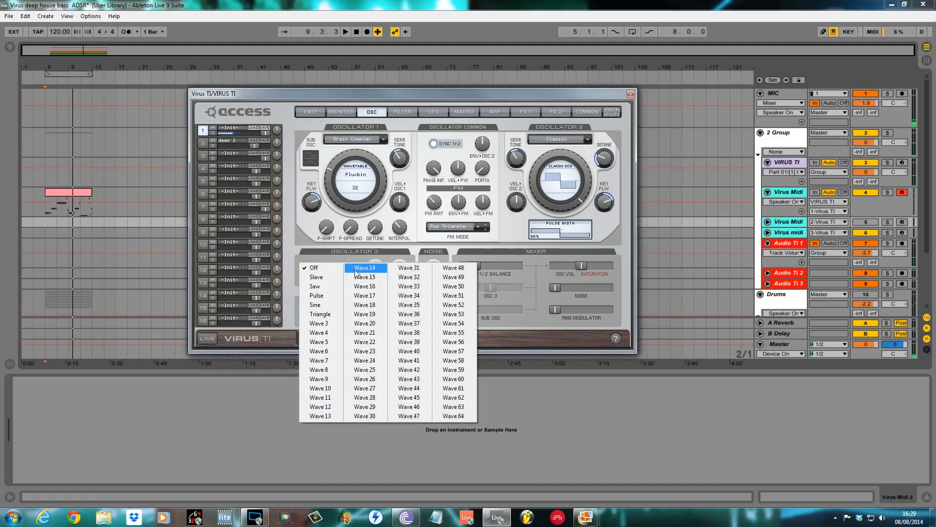
{"action": "left_click", "coordinate": [315, 304]}
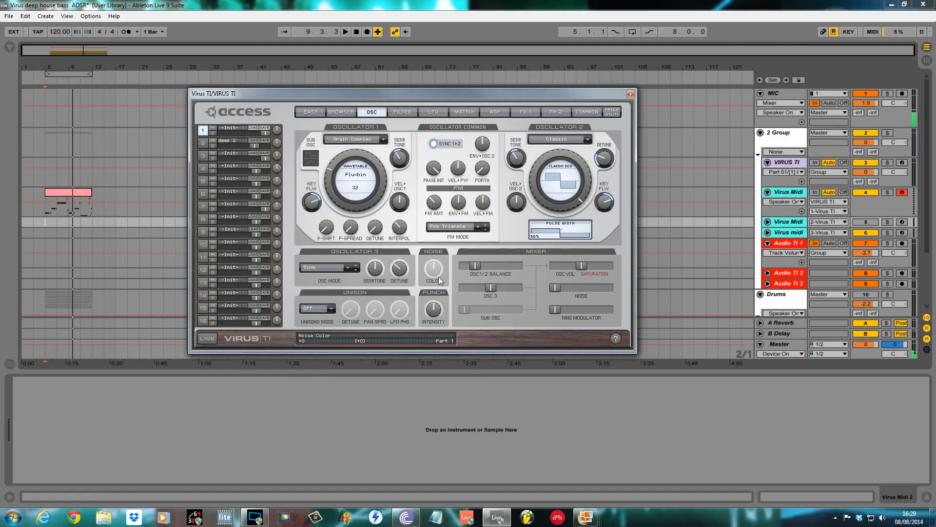
Lower Oscillator 3's semitone tuning and raise its level in the mixer while the clip plays.
{"action": "left_click_drag", "start_coordinate": [376, 272], "coordinate": [379, 270]}
{"action": "key", "text": "space"}
{"action": "left_click_drag", "start_coordinate": [492, 286], "coordinate": [514, 289]}
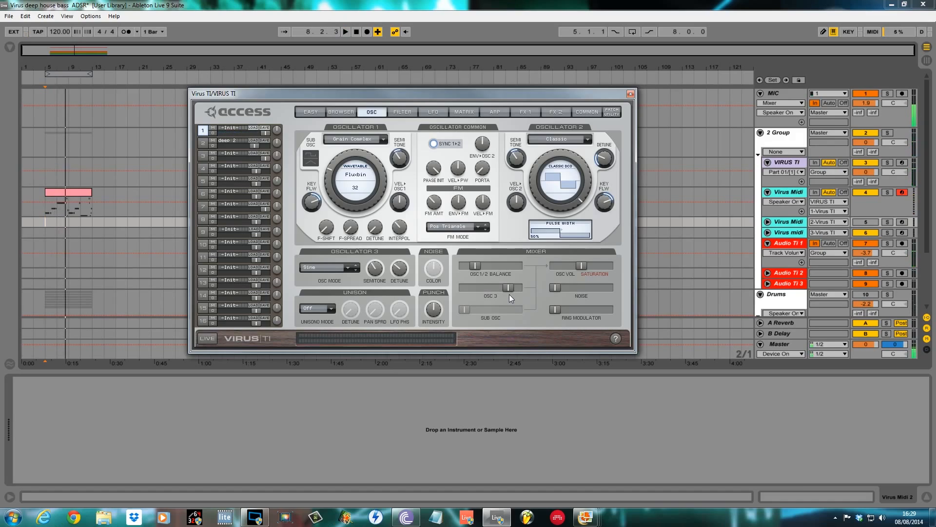
Set the unison mode to Twin, adding slight detune and a panorama spread of about 20.3 %.
{"action": "mouse_move", "coordinate": [509, 288]}
{"action": "left_click", "coordinate": [318, 308]}
{"action": "left_click", "coordinate": [323, 321]}
{"action": "mouse_move", "coordinate": [354, 315]}
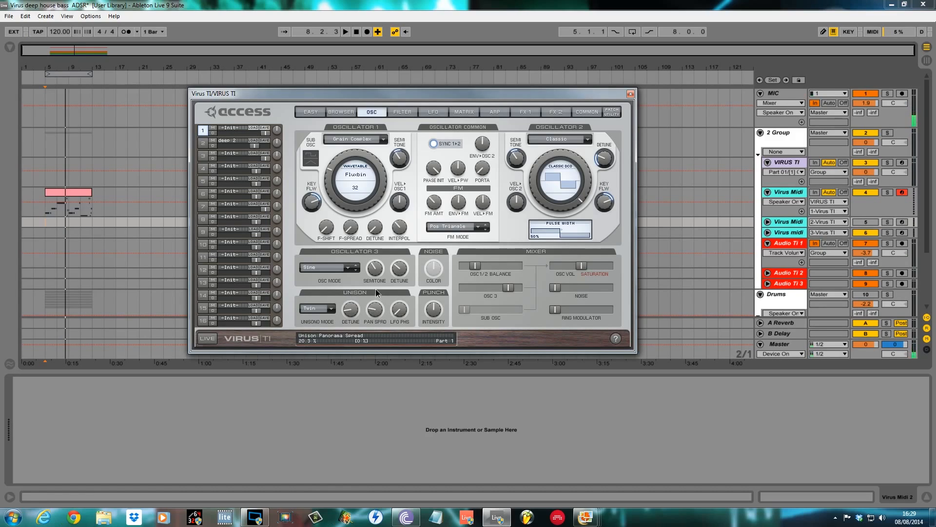
{"action": "mouse_move", "coordinate": [404, 315]}
Raise the ring modulator level slightly and play the bass clip from bar 5 to hear the patch.
{"action": "mouse_move", "coordinate": [557, 311]}
{"action": "left_click_drag", "start_coordinate": [557, 311], "coordinate": [558, 311]}
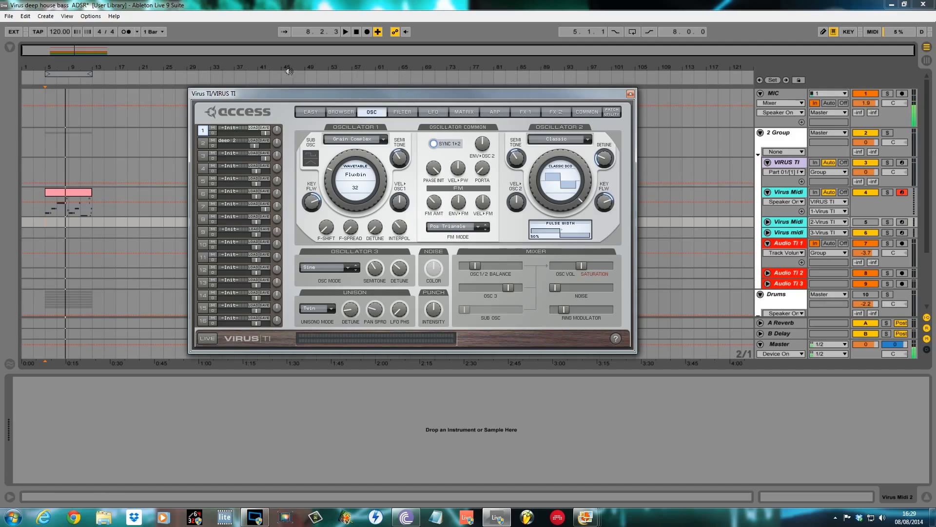
{"action": "left_click", "coordinate": [46, 209]}
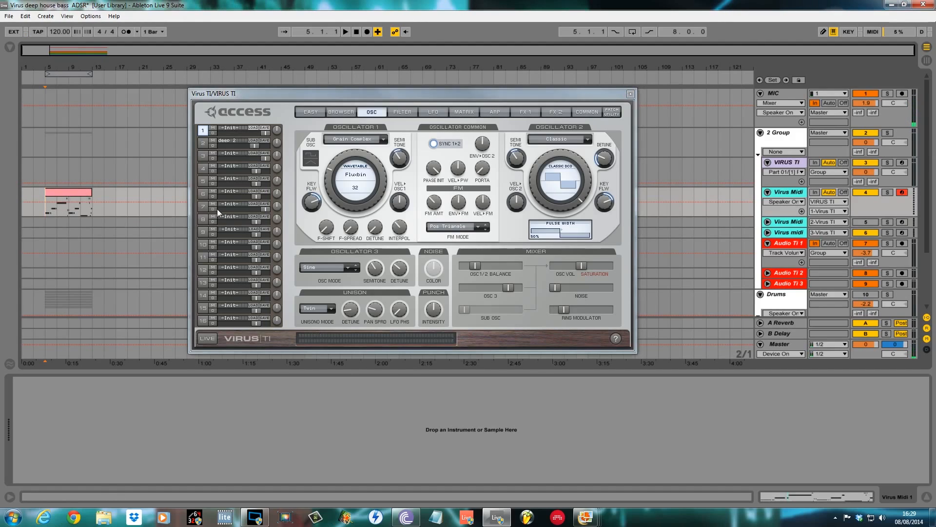
{"action": "key", "text": "space"}
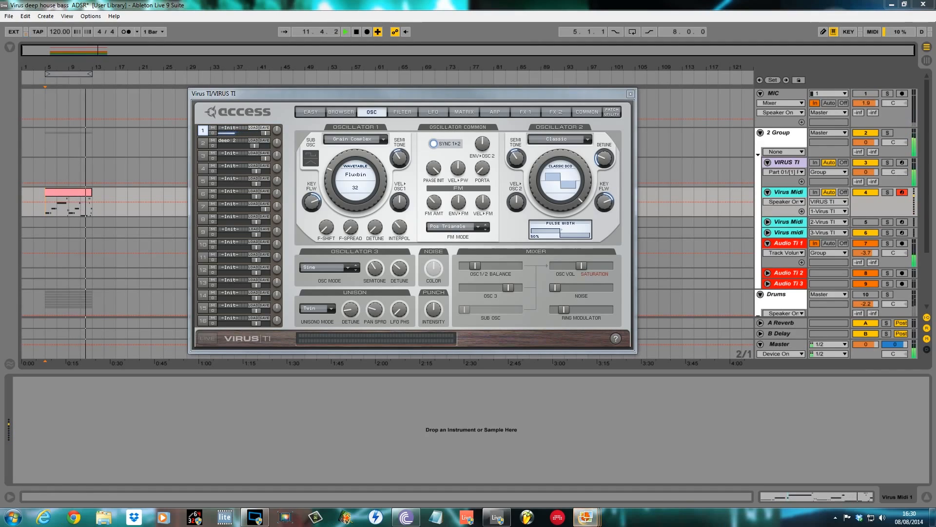
Turn on Analog Mode for Filter 1.
{"action": "left_click", "coordinate": [403, 111]}
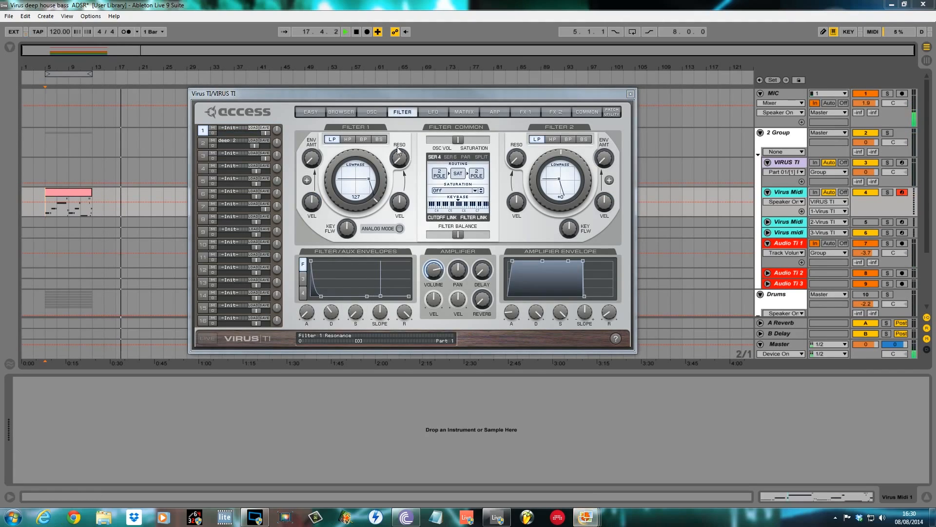
{"action": "left_click", "coordinate": [400, 229]}
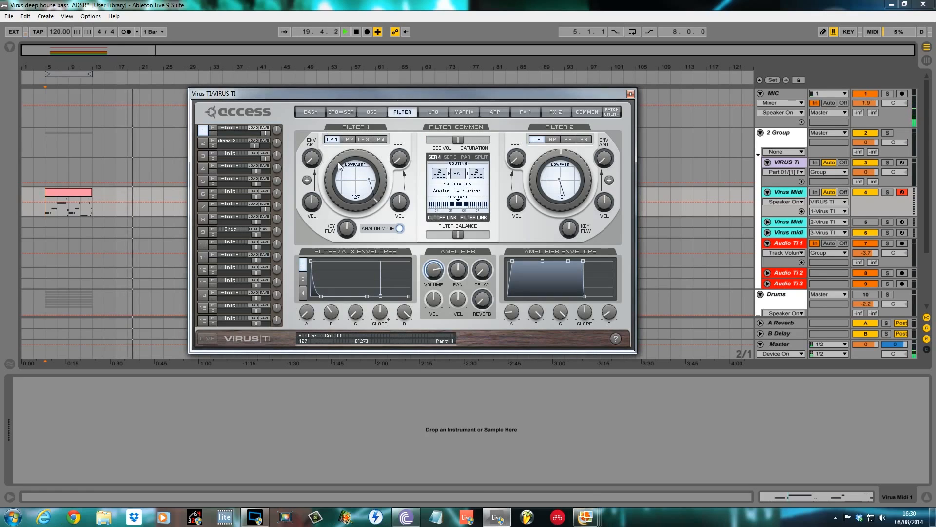
Lower Filter 1's cutoff to 108 and switch its envelope polarity to negative.
{"action": "left_click_drag", "start_coordinate": [338, 162], "coordinate": [333, 166]}
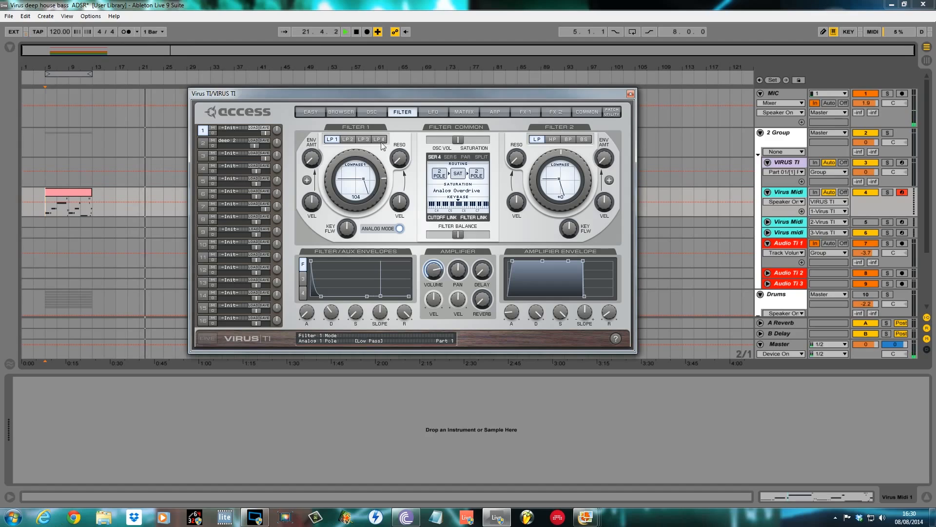
{"action": "left_click", "coordinate": [308, 181]}
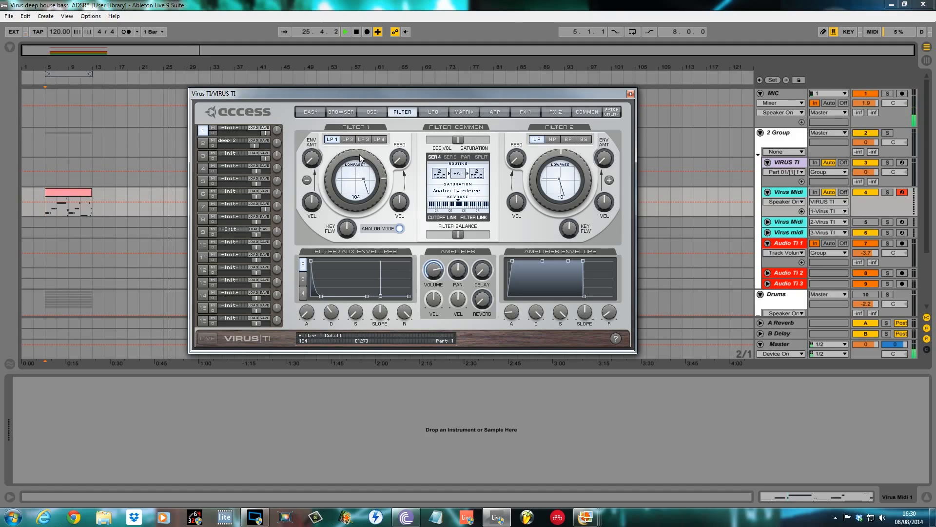
{"action": "left_click_drag", "start_coordinate": [360, 158], "coordinate": [339, 130]}
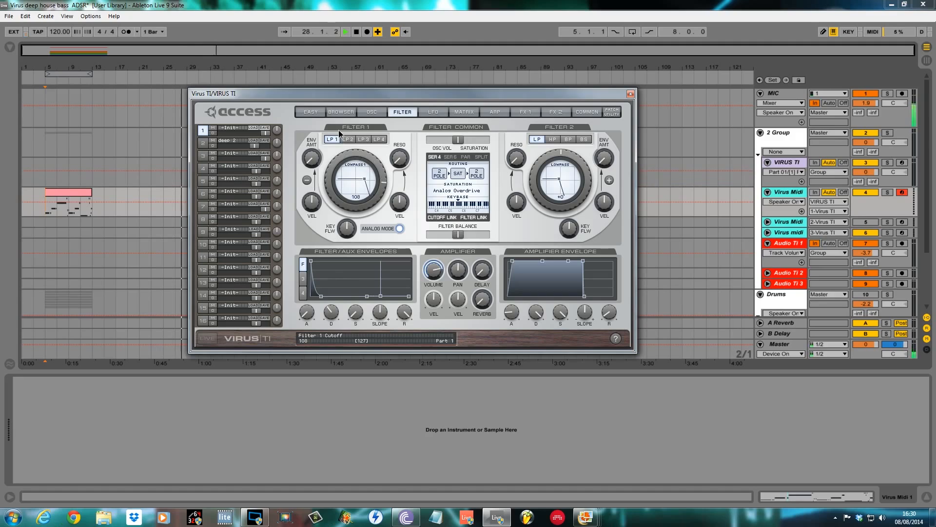
Shape the filter envelope with an attack of 54, a slightly longer decay, a high sustain and a short release.
{"action": "left_click", "coordinate": [379, 114]}
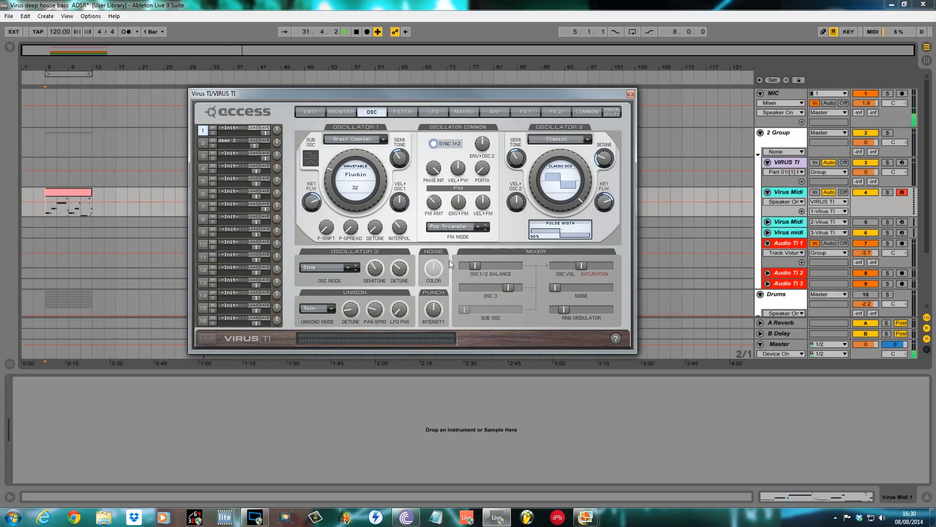
{"action": "left_click", "coordinate": [406, 113]}
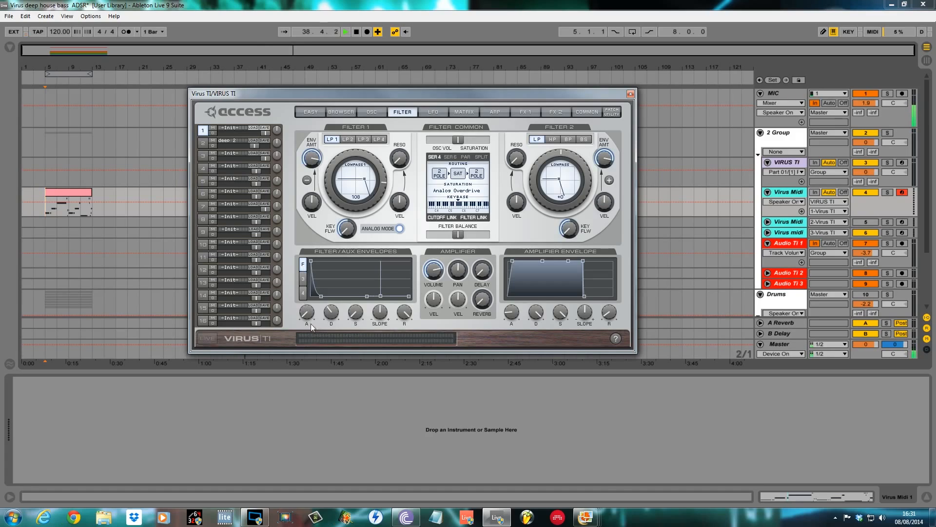
{"action": "left_click_drag", "start_coordinate": [309, 316], "coordinate": [313, 278]}
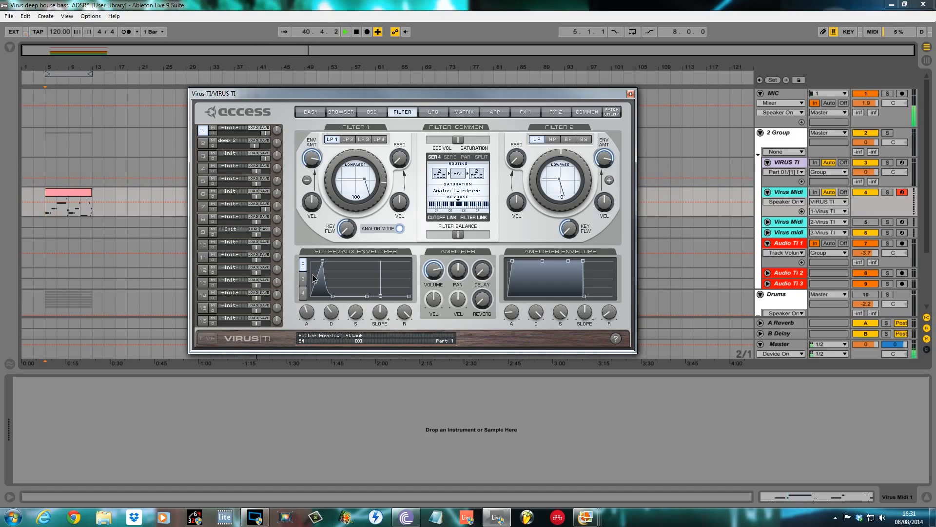
{"action": "left_click_drag", "start_coordinate": [333, 296], "coordinate": [351, 248]}
{"action": "left_click_drag", "start_coordinate": [355, 310], "coordinate": [356, 295]}
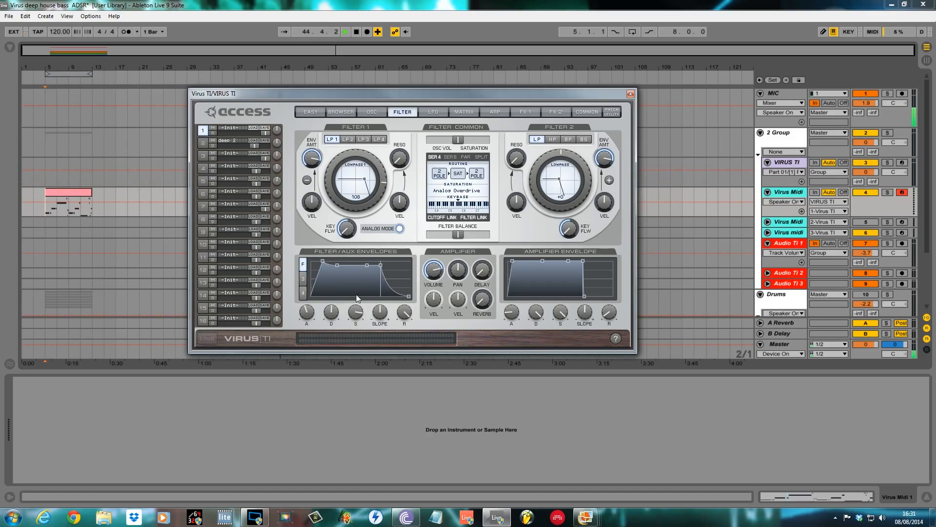
{"action": "left_click_drag", "start_coordinate": [406, 311], "coordinate": [417, 399]}
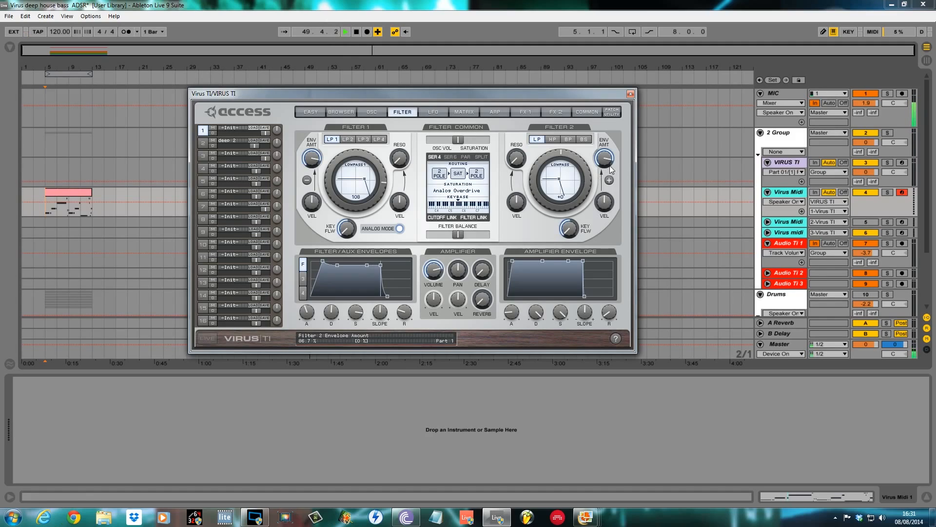
Play the bass clip from bar 5 while raising Filter 2's cutoff offset to +27.
{"action": "left_click", "coordinate": [48, 208]}
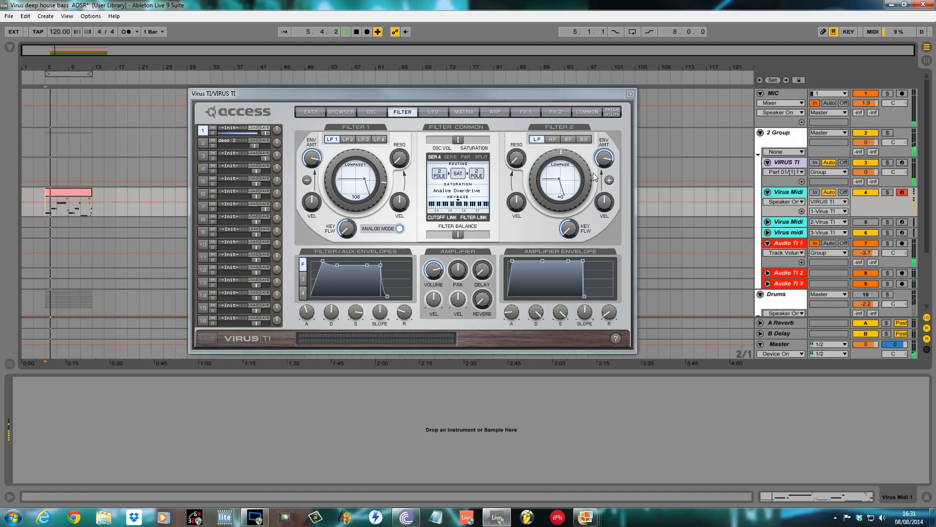
{"action": "mouse_move", "coordinate": [592, 173]}
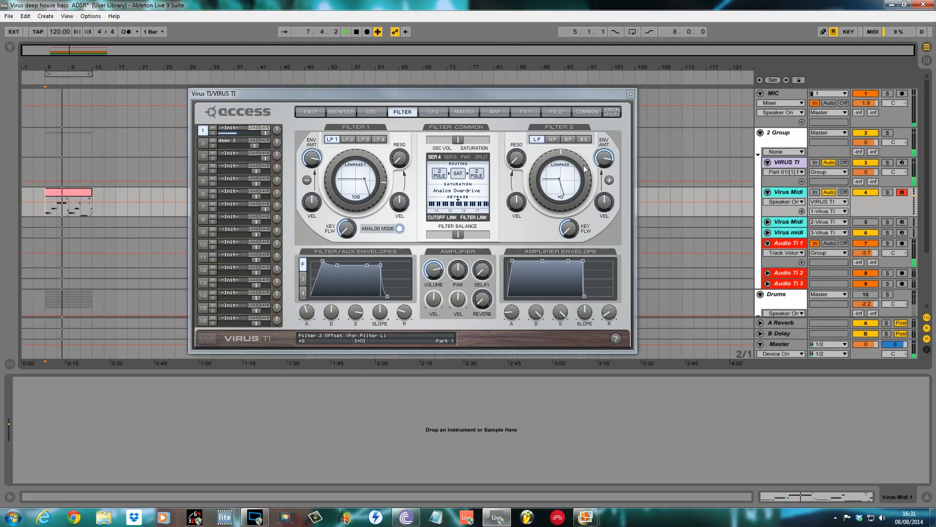
{"action": "left_click_drag", "start_coordinate": [536, 164], "coordinate": [541, 146]}
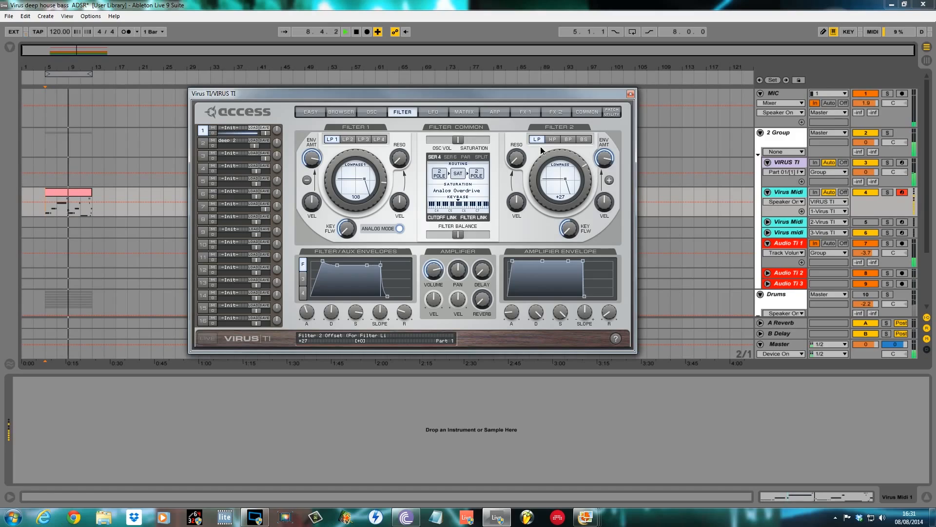
{"action": "mouse_move", "coordinate": [550, 154]}
{"action": "key", "text": "space"}
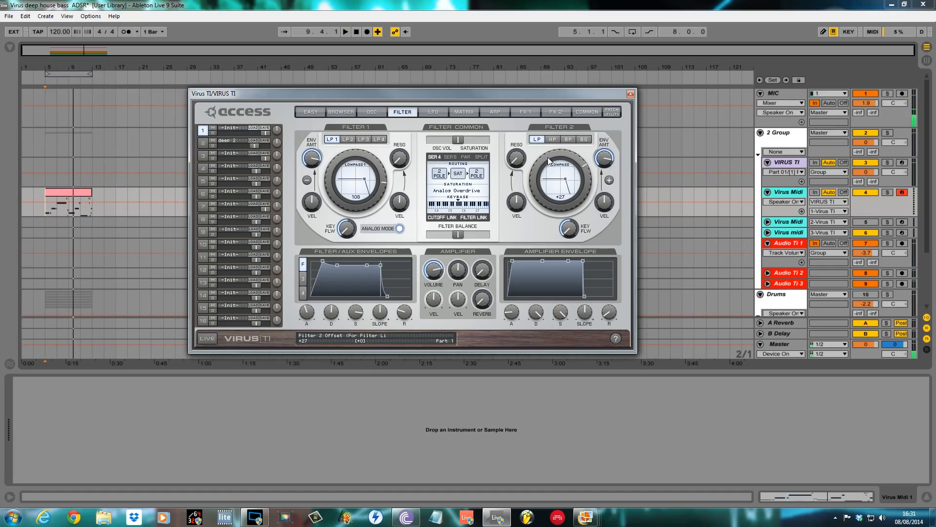
Set Filter 2 to band-pass with negative envelope polarity and a cutoff offset of -16.
{"action": "left_click", "coordinate": [568, 139]}
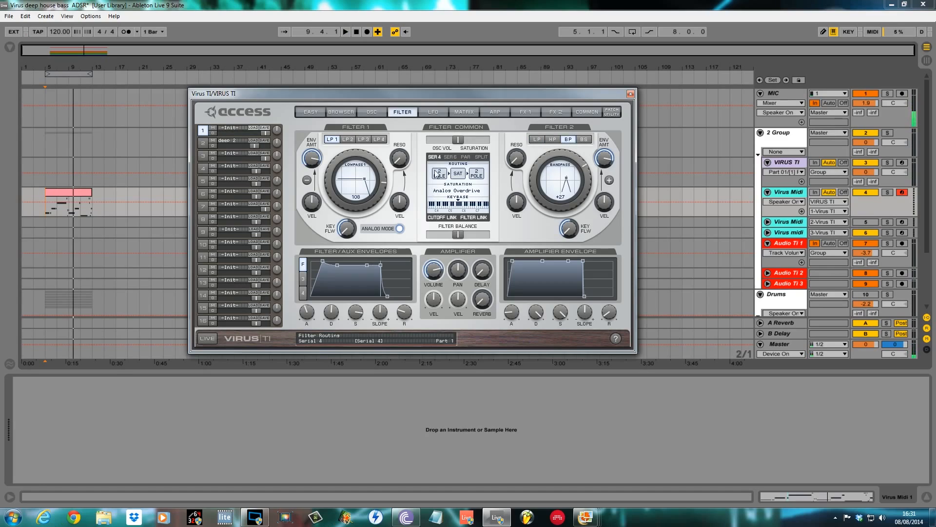
{"action": "mouse_move", "coordinate": [346, 174]}
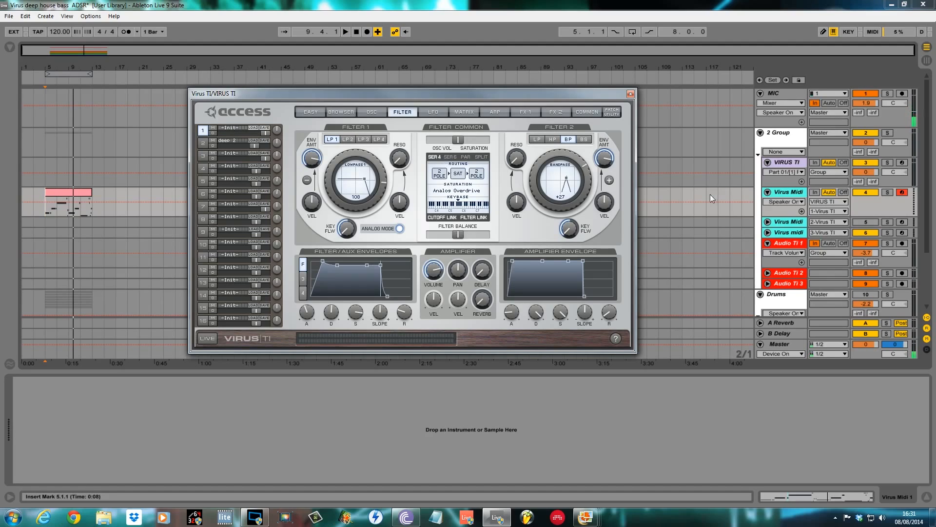
{"action": "left_click_drag", "start_coordinate": [557, 158], "coordinate": [549, 184]}
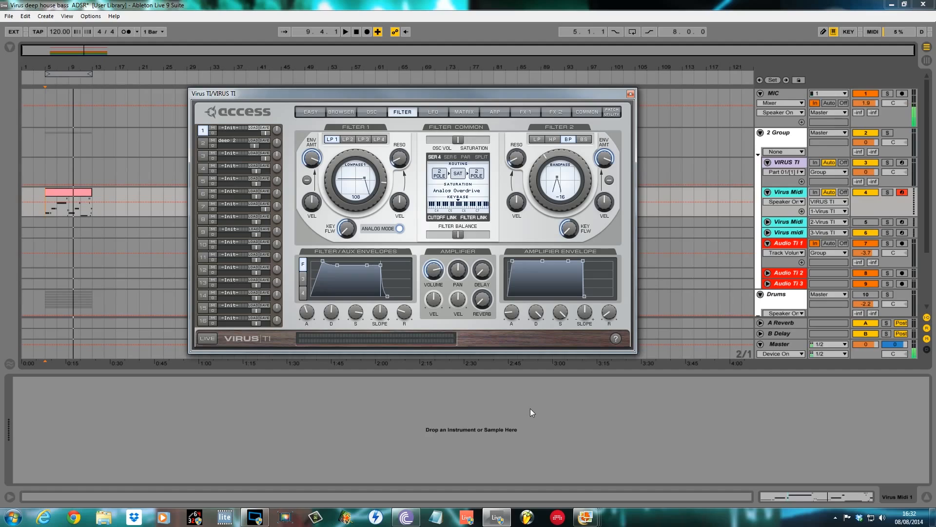
Play the bass clip to hear the filters and raise the amplifier volume.
{"action": "key", "text": "space"}
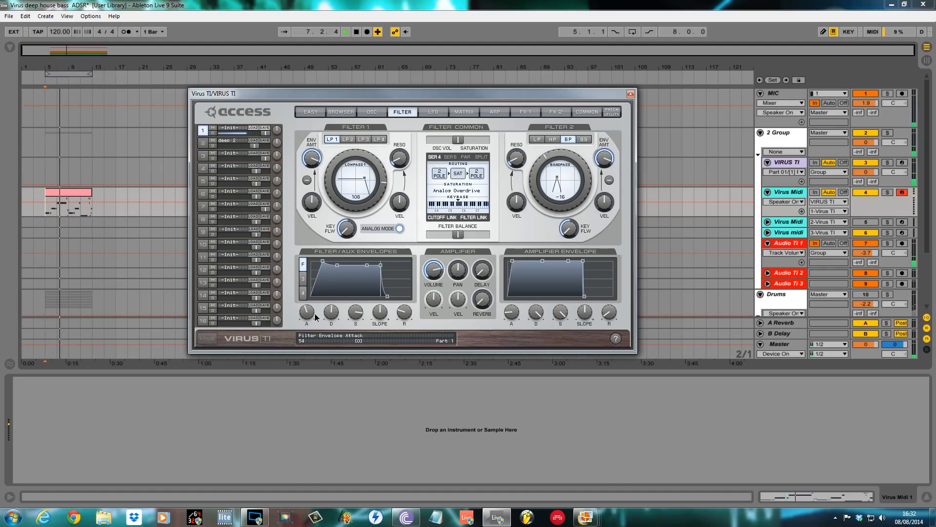
{"action": "left_click_drag", "start_coordinate": [315, 314], "coordinate": [315, 314]}
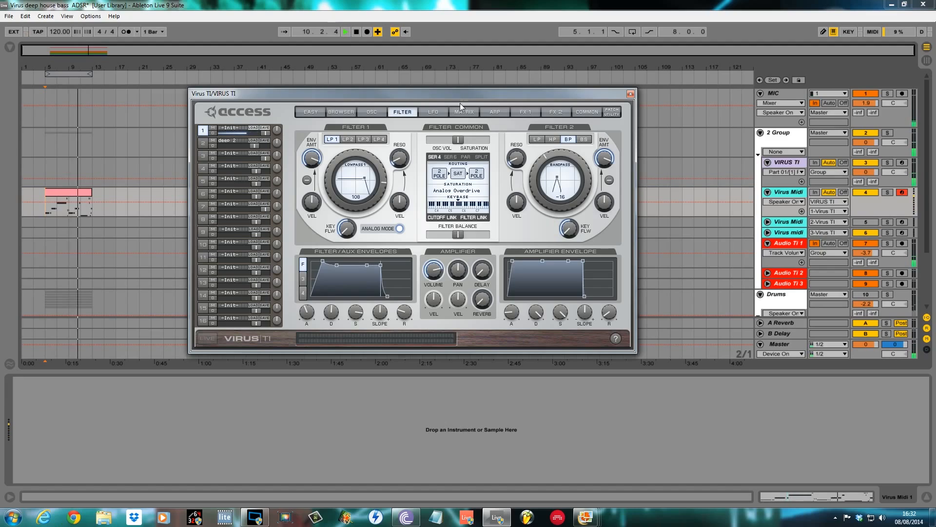
{"action": "left_click", "coordinate": [384, 112]}
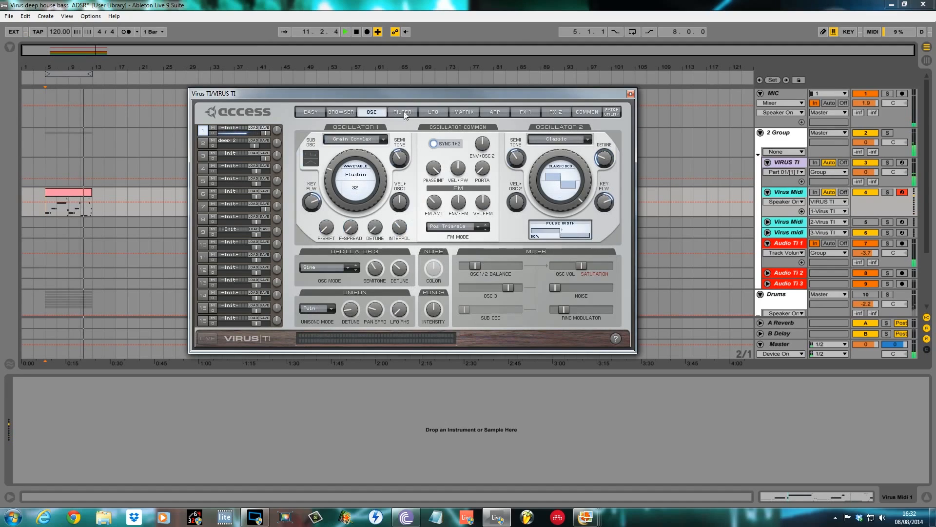
{"action": "left_click", "coordinate": [404, 114]}
{"action": "mouse_move", "coordinate": [436, 275]}
{"action": "left_mouse_down"}
{"action": "mouse_move", "coordinate": [436, 266]}
{"action": "mouse_move", "coordinate": [436, 277]}
{"action": "left_mouse_up"}
{"action": "key", "text": "space"}
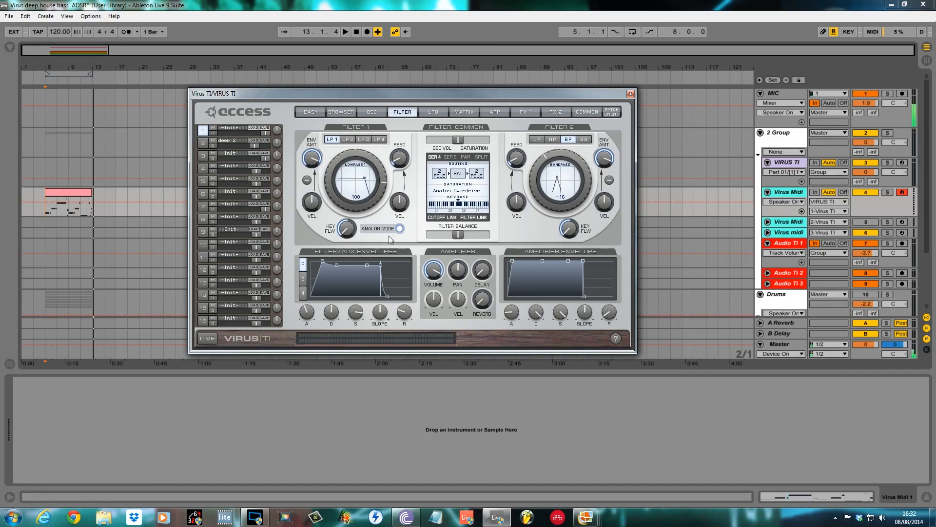
Set Envelope 3 to a decay of 58 with full sustain and a slightly longer release.
{"action": "left_click", "coordinate": [303, 279]}
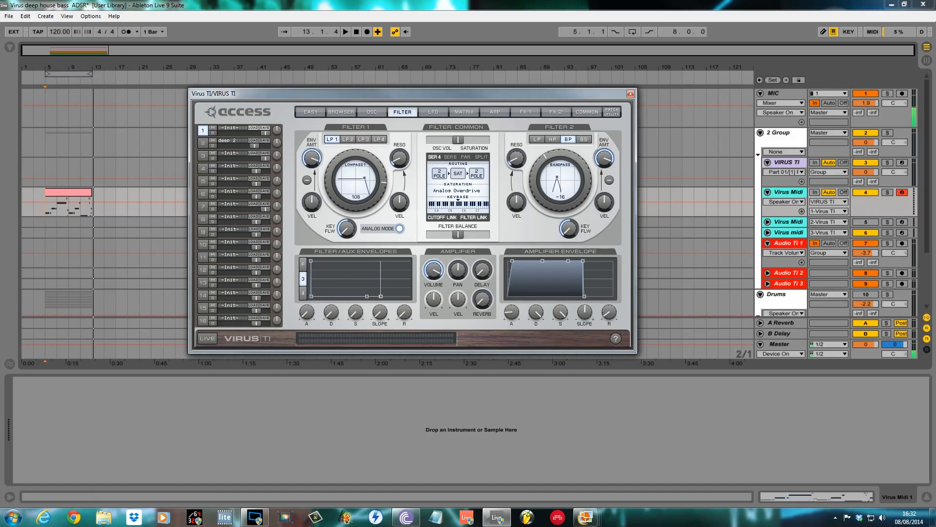
{"action": "left_click", "coordinate": [585, 517]}
{"action": "left_click_drag", "start_coordinate": [337, 318], "coordinate": [322, 257]}
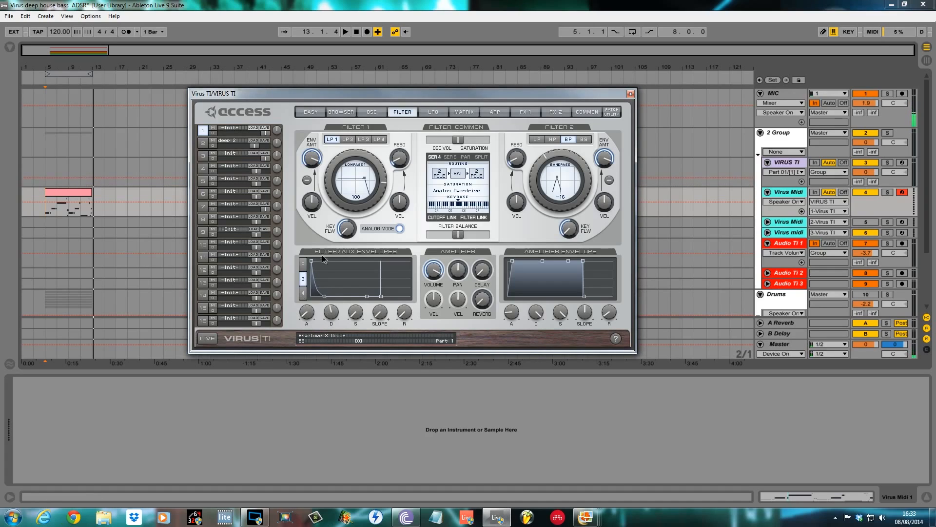
{"action": "left_click_drag", "start_coordinate": [360, 312], "coordinate": [361, 206]}
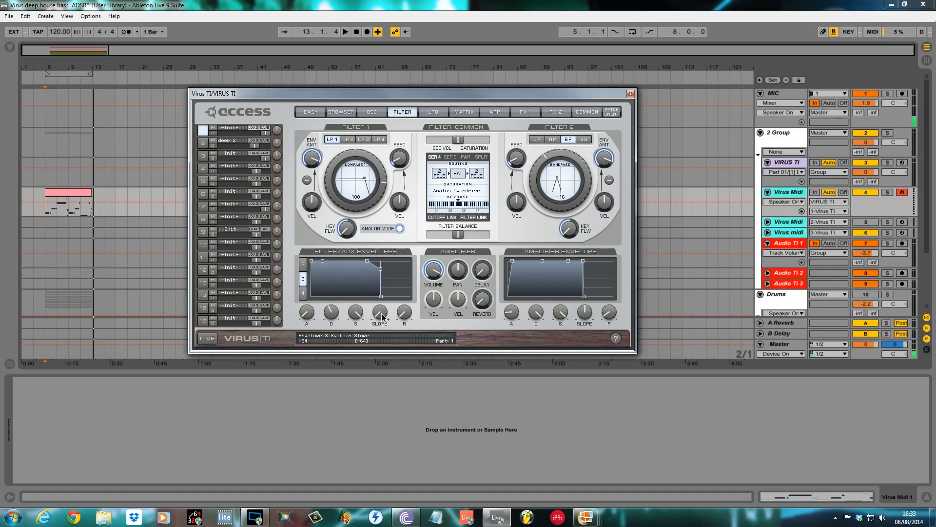
{"action": "left_click_drag", "start_coordinate": [405, 317], "coordinate": [406, 282]}
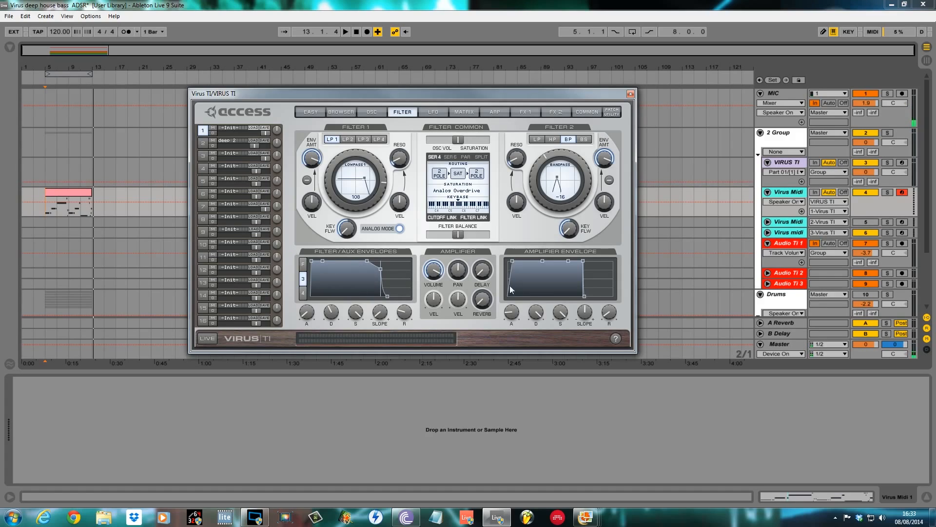
Lower the amplifier envelope's sustain to 85.9 % and lengthen its release slightly.
{"action": "mouse_move", "coordinate": [560, 313]}
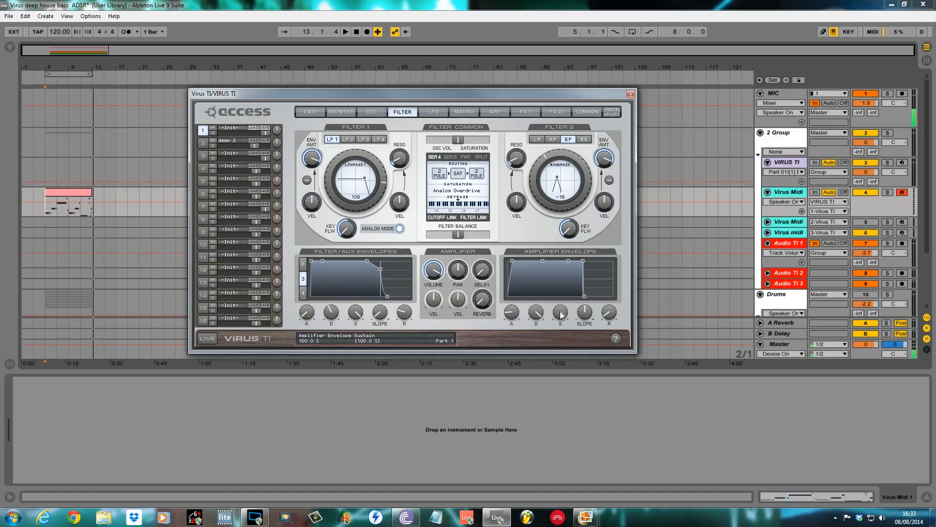
{"action": "left_click_drag", "start_coordinate": [560, 311], "coordinate": [560, 323]}
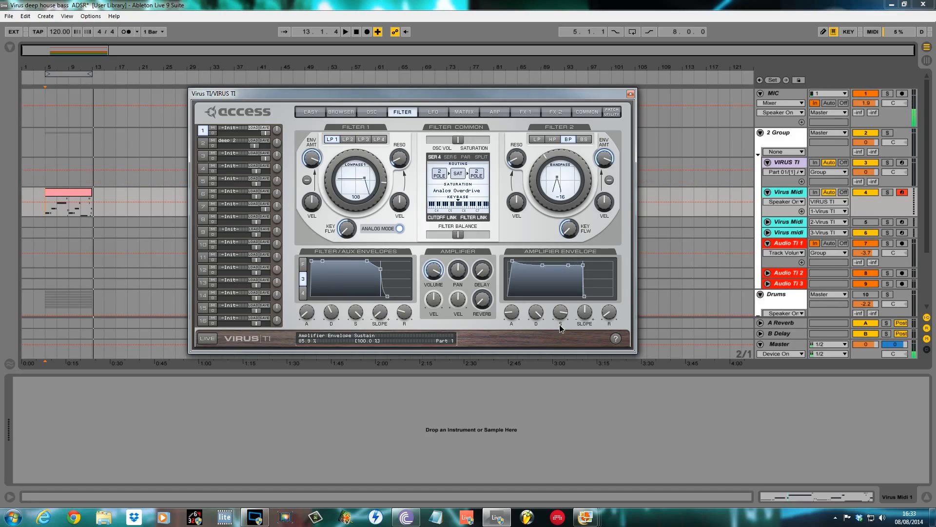
{"action": "mouse_move", "coordinate": [541, 318]}
{"action": "left_click_drag", "start_coordinate": [609, 313], "coordinate": [607, 312]}
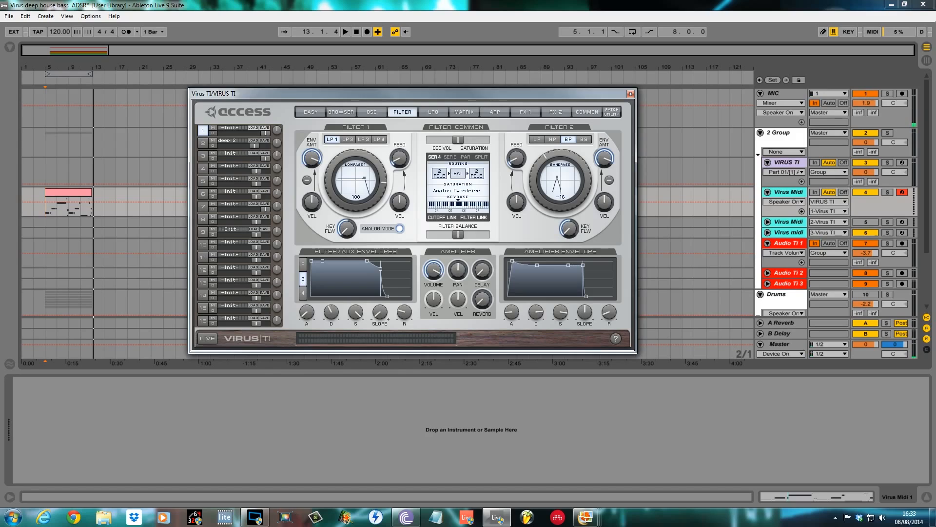
{"action": "key", "text": "alt+Tab"}
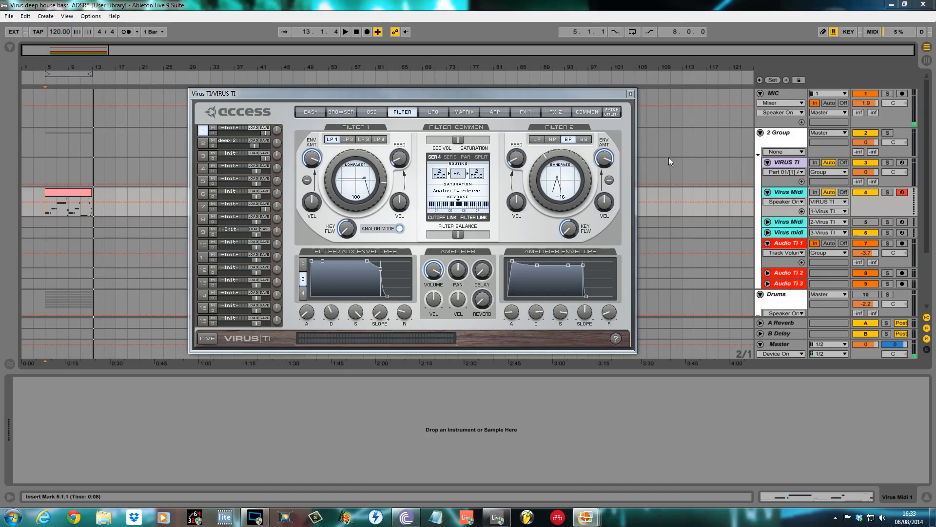
Raise the Analog Boost character's intensity with its tune at 5, and play the bass clip from bar 5 to hear it.
{"action": "left_click", "coordinate": [523, 111]}
{"action": "left_click_drag", "start_coordinate": [307, 160], "coordinate": [313, 136]}
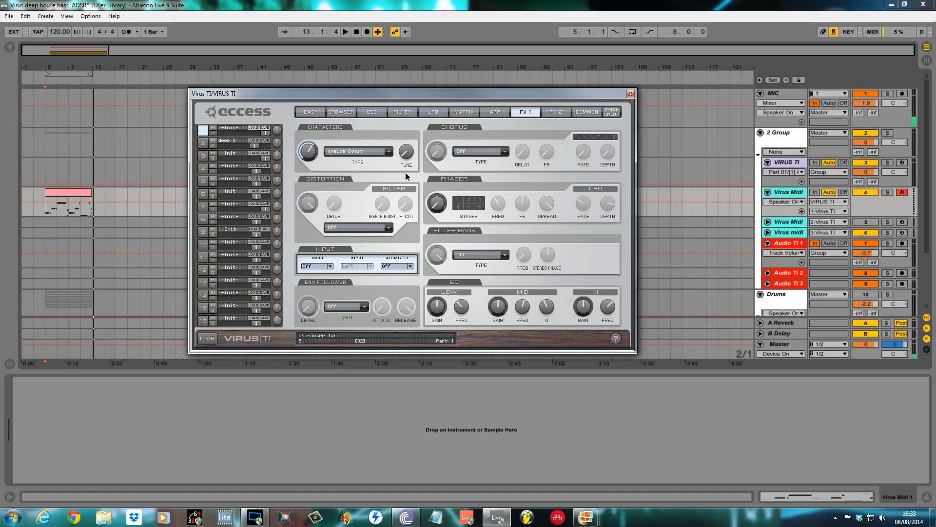
{"action": "mouse_move", "coordinate": [416, 155]}
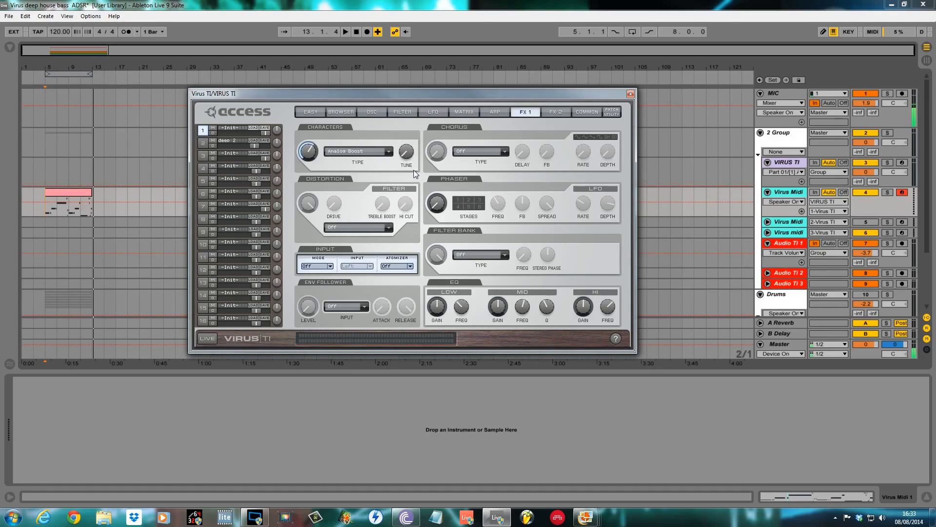
{"action": "left_click", "coordinate": [55, 212]}
{"action": "key", "text": "space"}
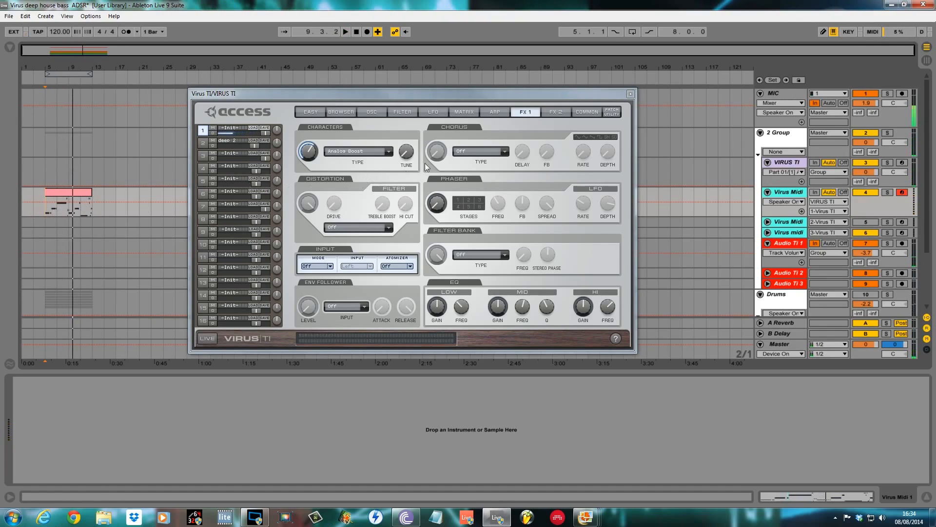
Try the Classic chorus type with its mix raised to 77.
{"action": "left_click", "coordinate": [508, 154]}
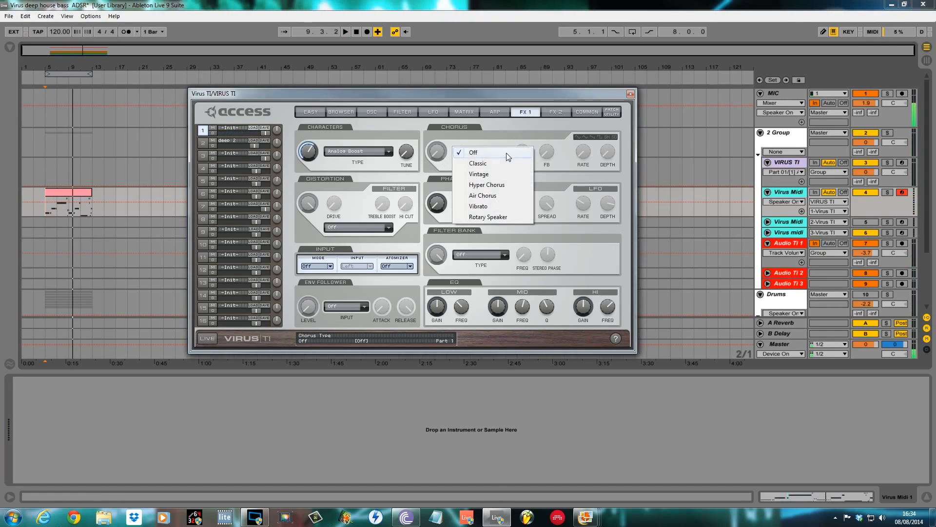
{"action": "left_click", "coordinate": [500, 163]}
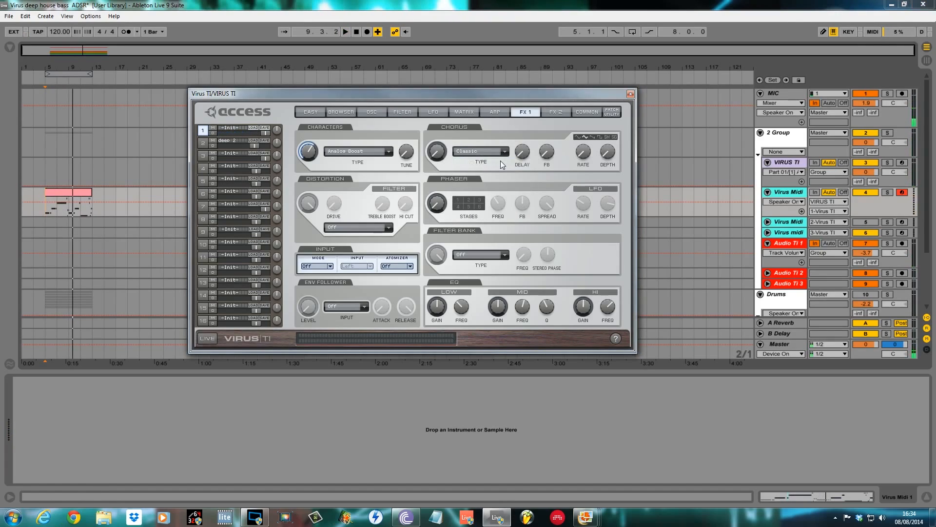
{"action": "left_click_drag", "start_coordinate": [445, 144], "coordinate": [449, 103]}
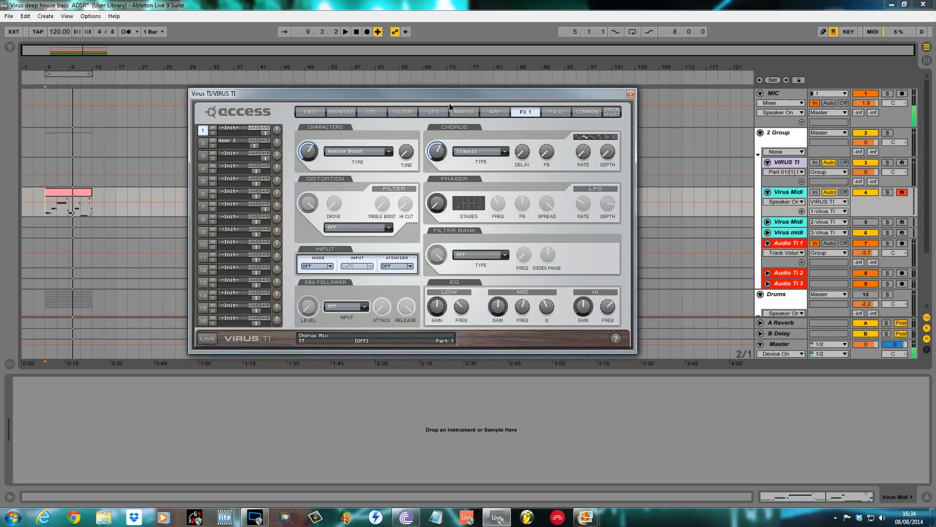
Set the chorus type to Vintage, raise its crossover and mix, and play the bass clip to hear it.
{"action": "left_click", "coordinate": [505, 152]}
{"action": "left_click", "coordinate": [492, 174]}
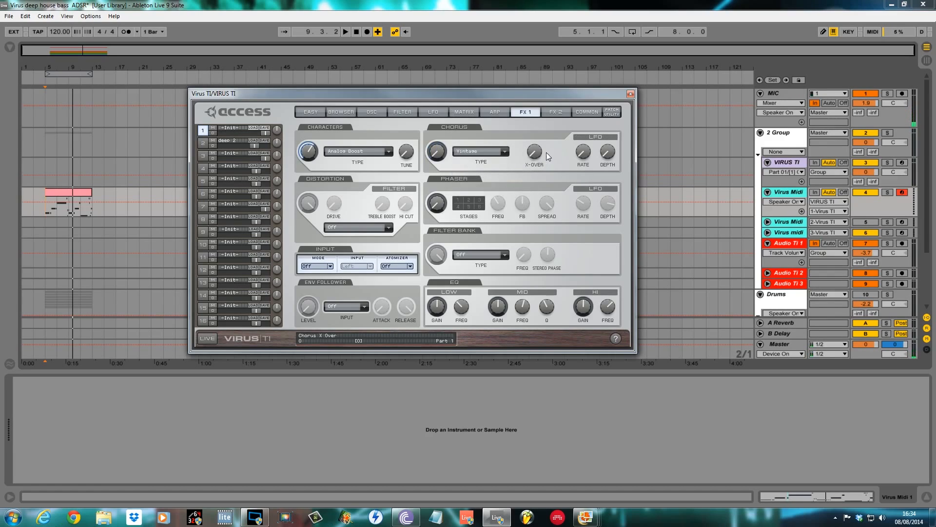
{"action": "mouse_move", "coordinate": [533, 150]}
{"action": "left_click_drag", "start_coordinate": [536, 133], "coordinate": [536, 100]}
{"action": "left_click_drag", "start_coordinate": [445, 105], "coordinate": [448, 118]}
{"action": "key", "text": "space"}
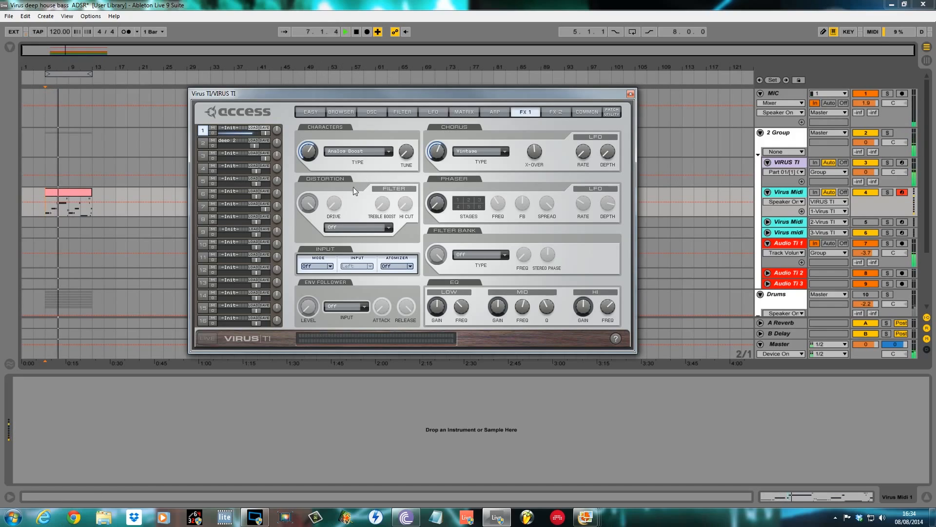
Set the distortion type to Sine Fold, adjust its intensity, and play the bass clip from bar 5 to hear it.
{"action": "left_click", "coordinate": [389, 229]}
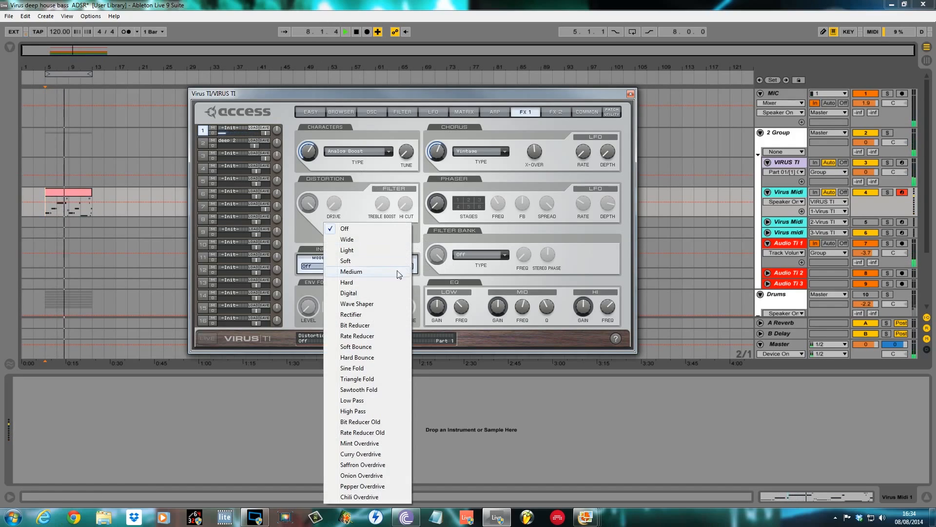
{"action": "left_click", "coordinate": [47, 205]}
{"action": "key", "text": "space"}
{"action": "left_click", "coordinate": [389, 228]}
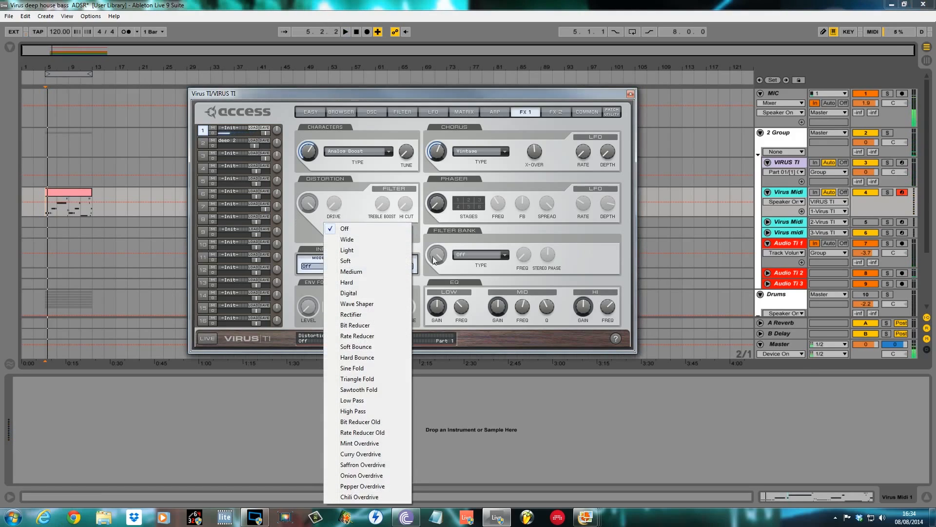
{"action": "left_click", "coordinate": [367, 369]}
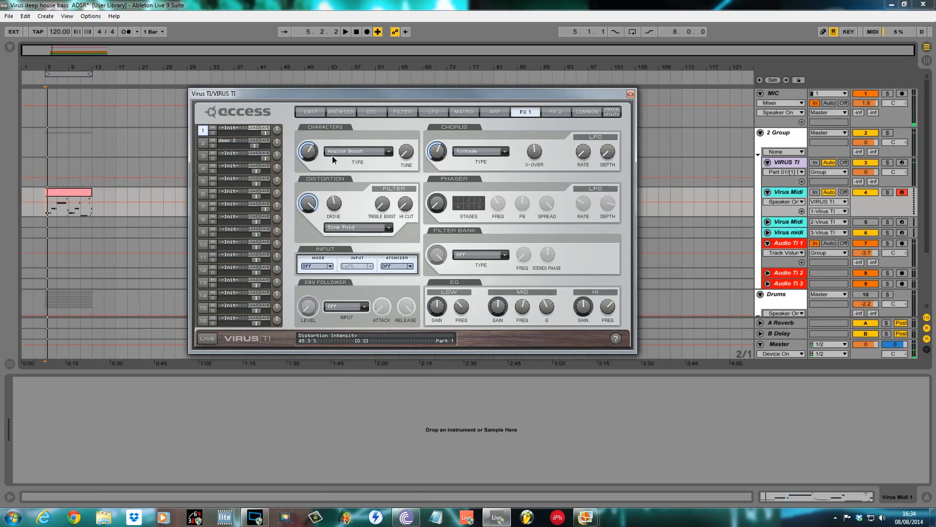
{"action": "left_click_drag", "start_coordinate": [311, 241], "coordinate": [312, 239]}
{"action": "left_click_drag", "start_coordinate": [411, 162], "coordinate": [412, 147]}
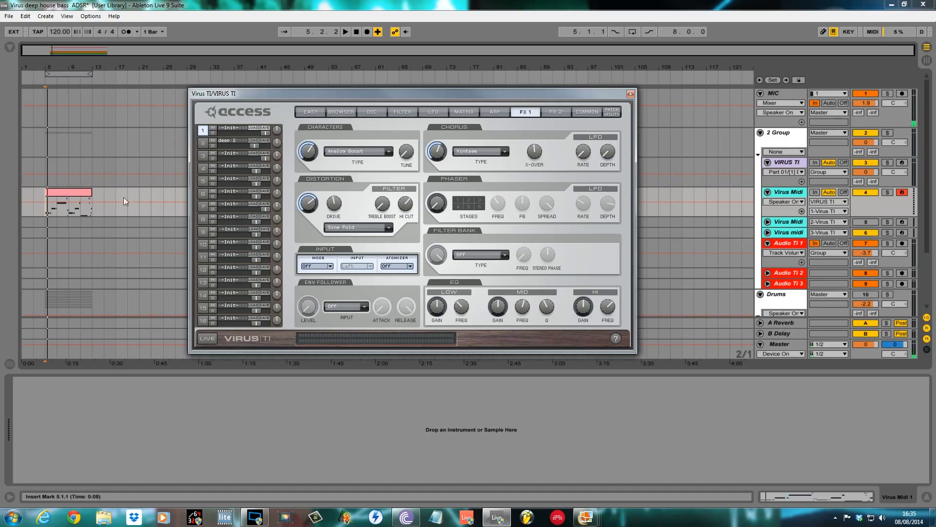
{"action": "key", "text": "space"}
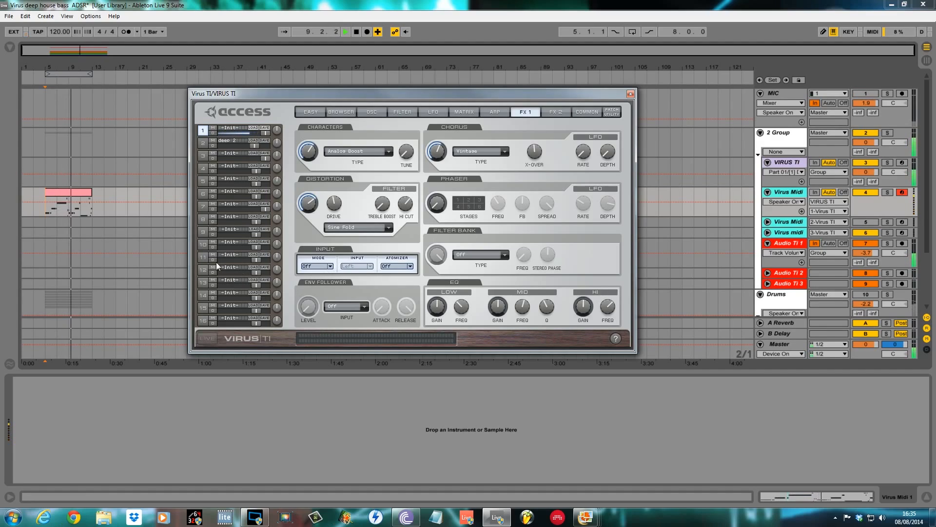
{"action": "key", "text": "space"}
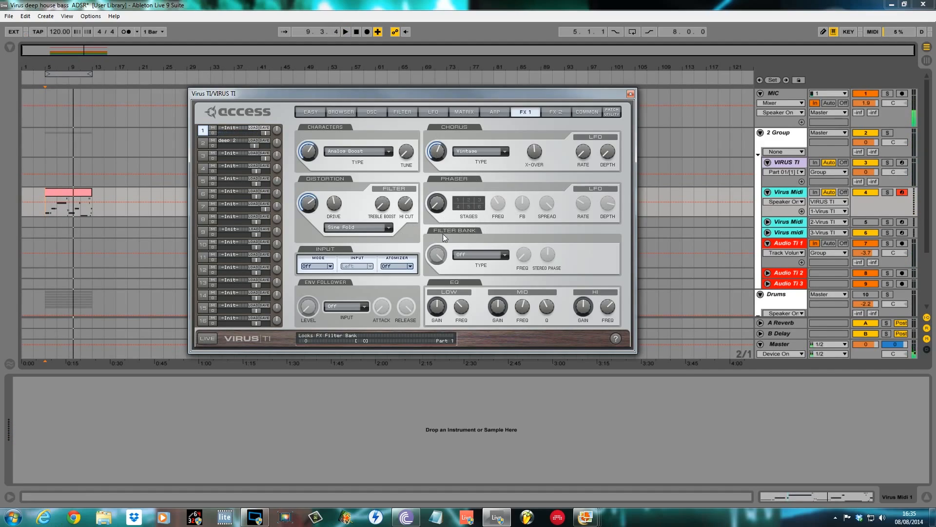
Set the filter bank to Ring Modulator with a low mix, raise its frequency and reduce its stereo phase.
{"action": "left_click", "coordinate": [505, 255]}
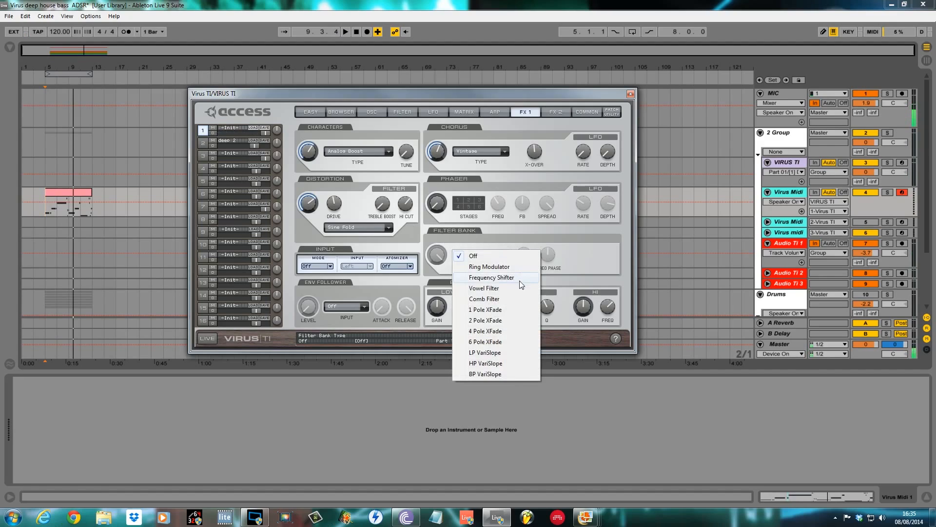
{"action": "left_click", "coordinate": [505, 266]}
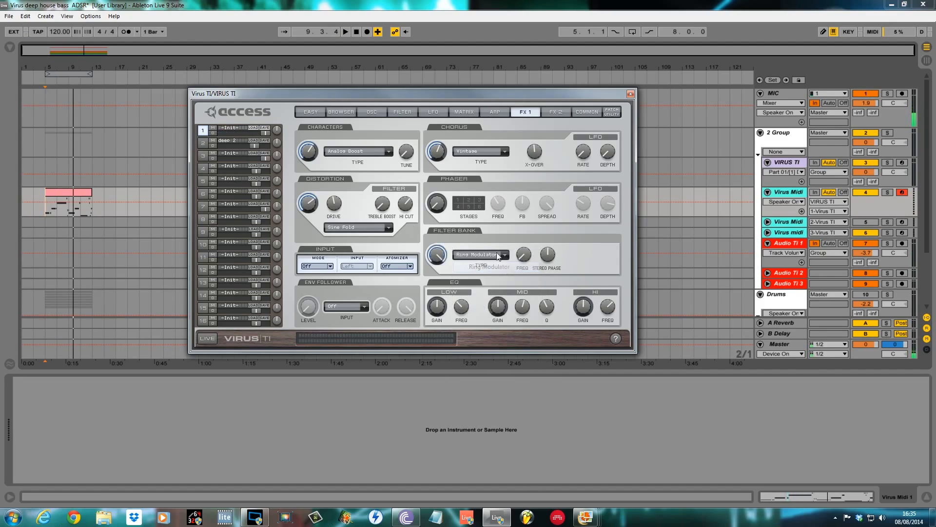
{"action": "left_click", "coordinate": [372, 113]}
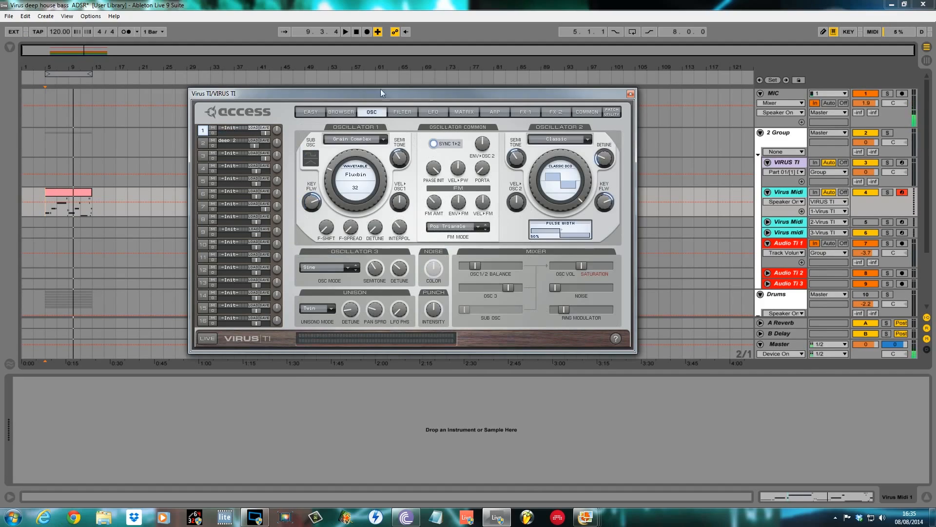
{"action": "left_click", "coordinate": [530, 113]}
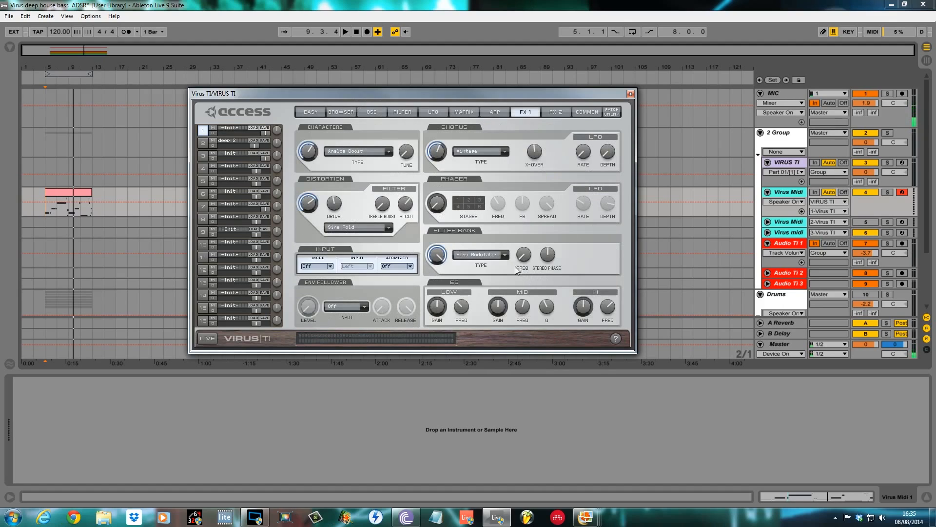
{"action": "left_click_drag", "start_coordinate": [446, 254], "coordinate": [454, 363]}
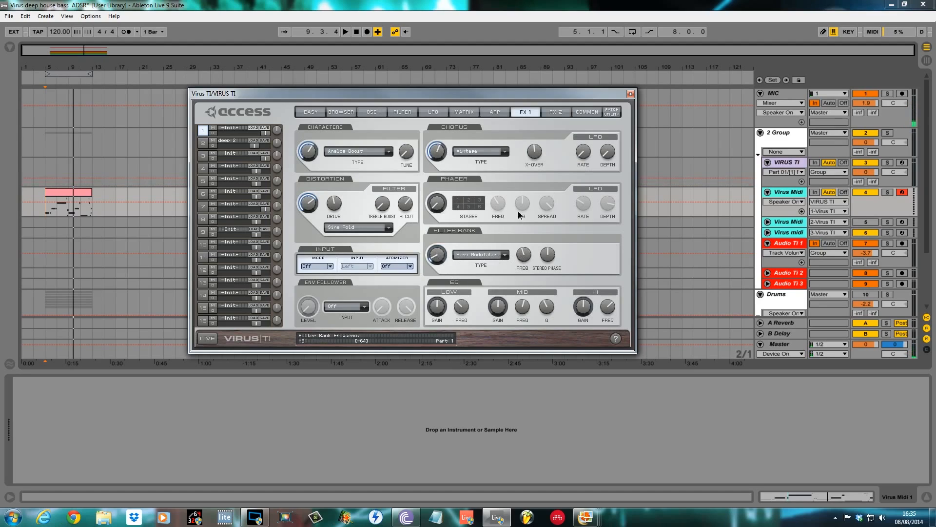
{"action": "left_click_drag", "start_coordinate": [519, 206], "coordinate": [520, 202]}
{"action": "left_click_drag", "start_coordinate": [547, 252], "coordinate": [554, 292]}
Boost the EQ's mid and low gain, and play the bass clip from bar 5 to hear the change.
{"action": "left_click_drag", "start_coordinate": [499, 304], "coordinate": [501, 293]}
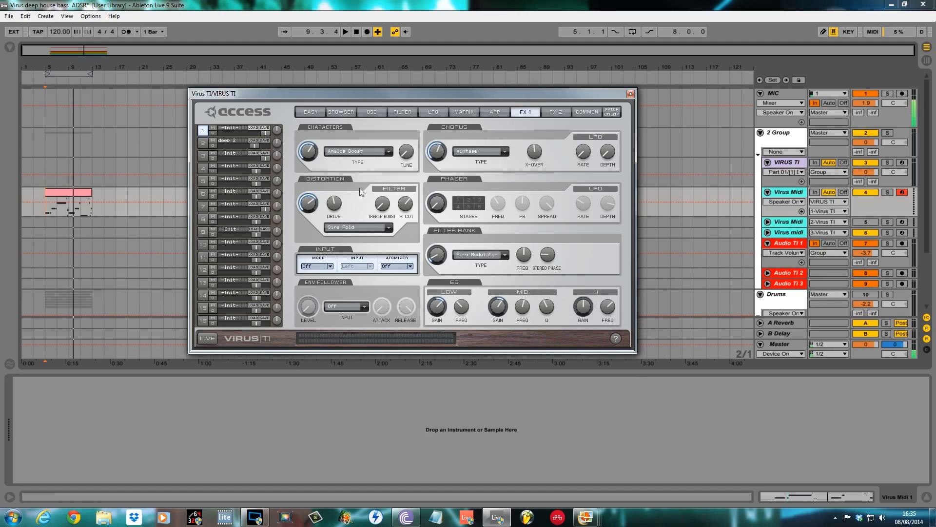
{"action": "left_click", "coordinate": [44, 210]}
{"action": "key", "text": "space"}
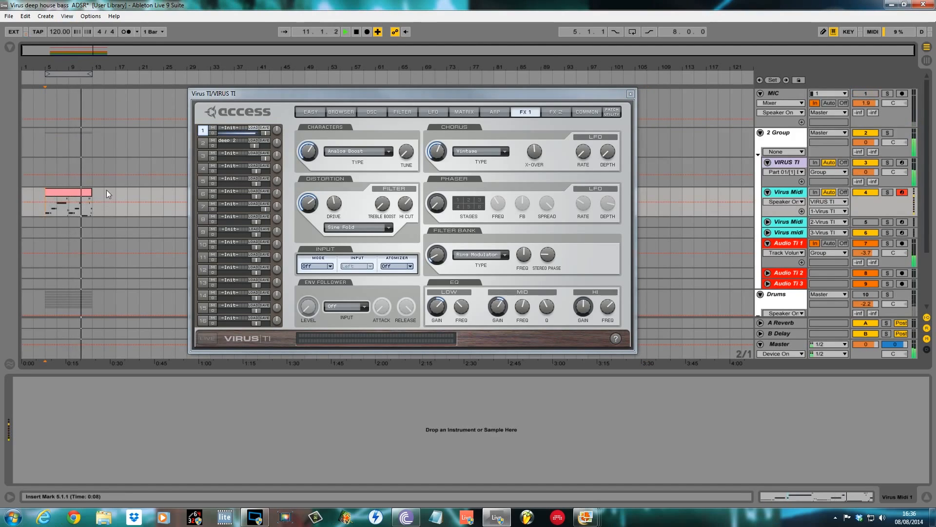
{"action": "key", "text": "space"}
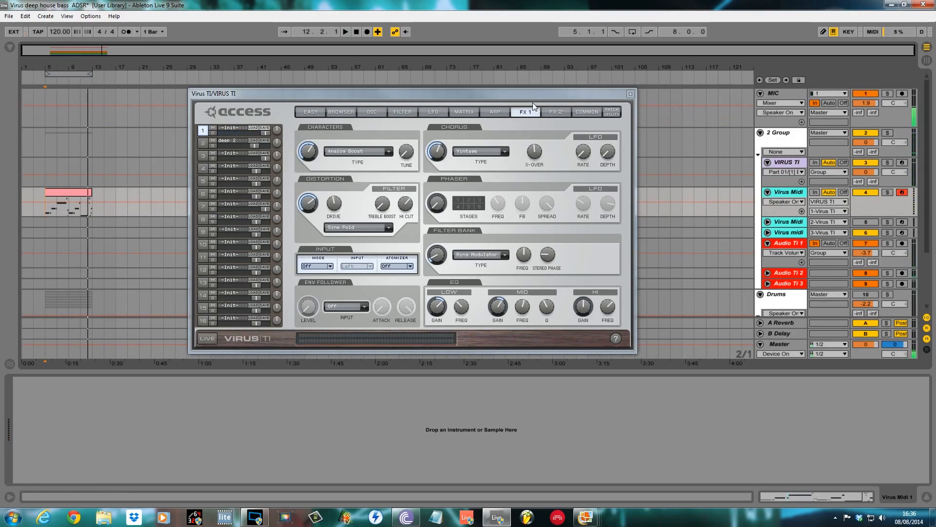
Turn on the delay with a send of -15.6 dB, using the Tape Doppler type and a 4/2 ratio.
{"action": "left_click", "coordinate": [553, 112]}
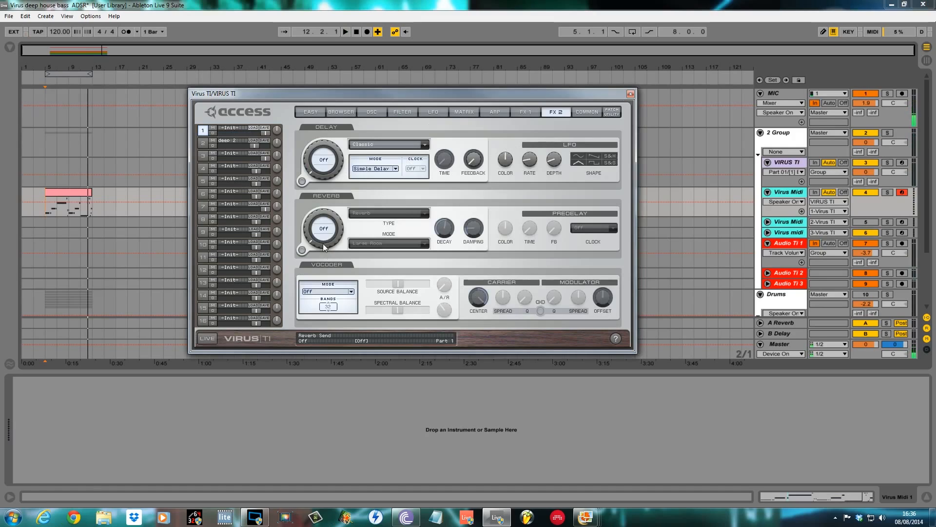
{"action": "mouse_move", "coordinate": [317, 245]}
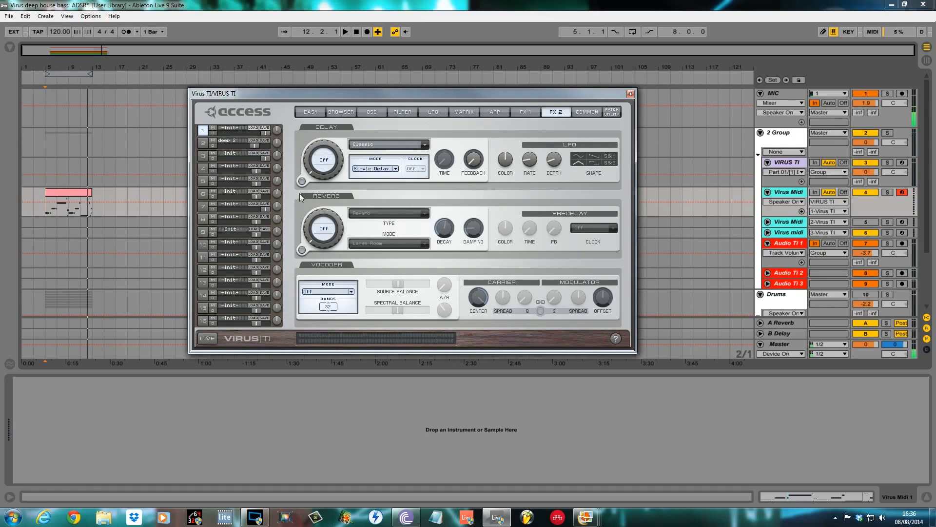
{"action": "left_click", "coordinate": [302, 181]}
{"action": "mouse_move", "coordinate": [383, 172]}
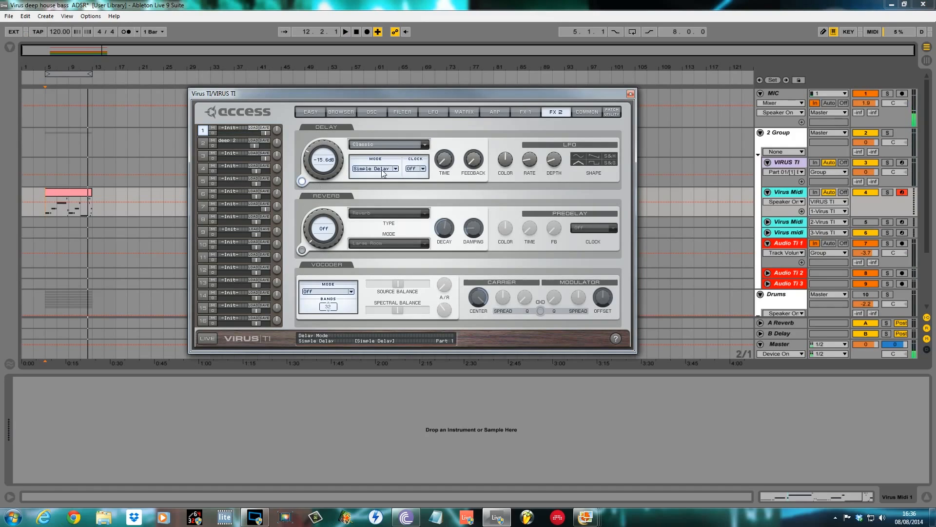
{"action": "left_click", "coordinate": [397, 168]}
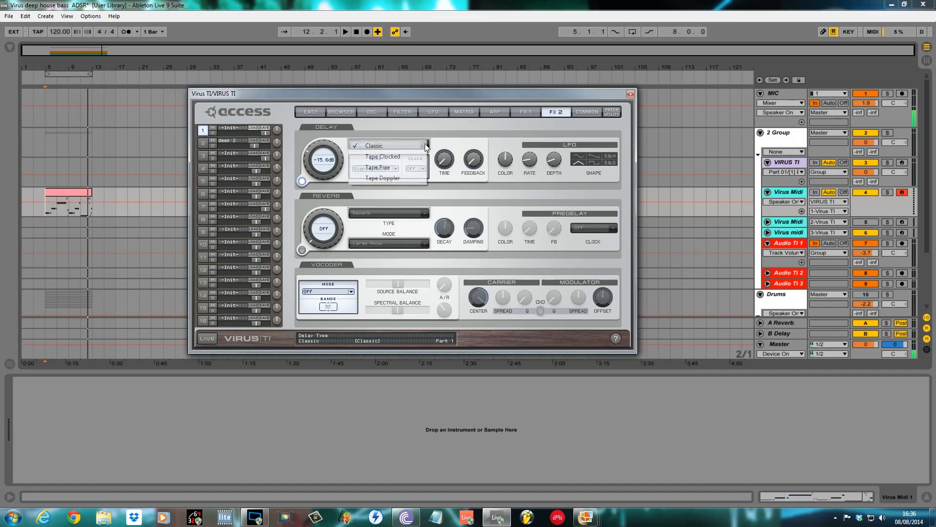
{"action": "left_click", "coordinate": [383, 179]}
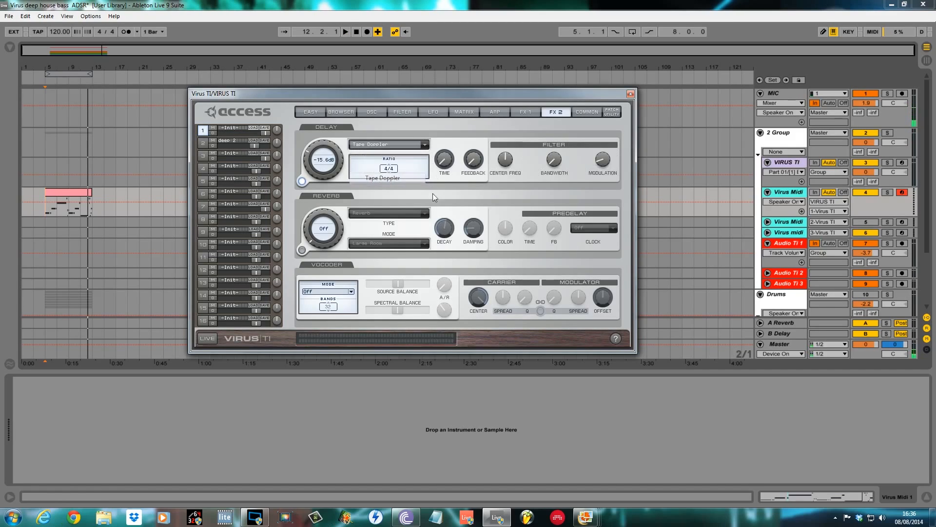
{"action": "left_click", "coordinate": [388, 168]}
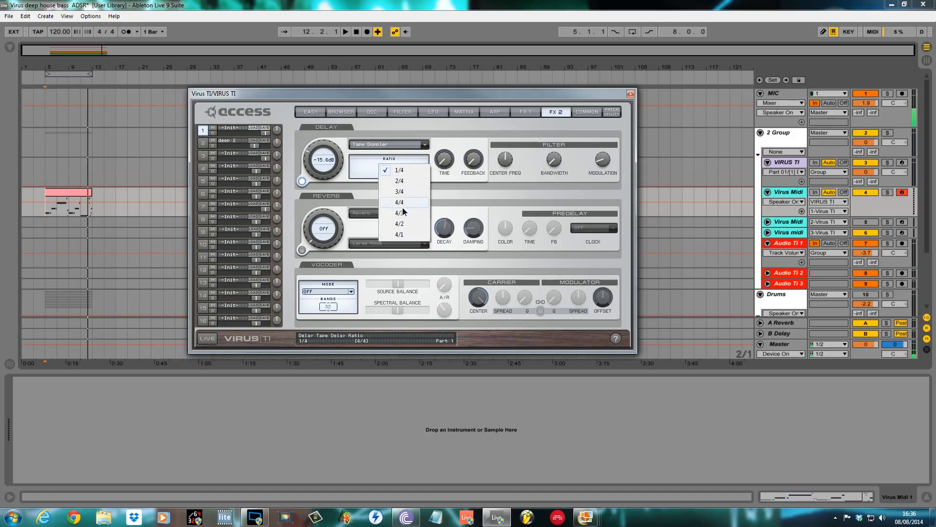
{"action": "left_click", "coordinate": [403, 223]}
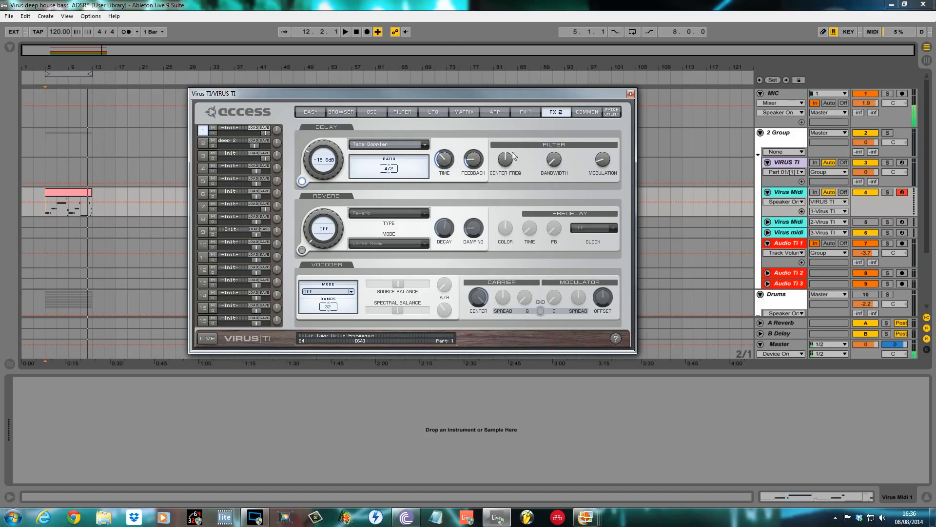
Raise the delay filter's center frequency, bandwidth and modulation, and play the bass clip to hear the delay.
{"action": "left_click_drag", "start_coordinate": [509, 167], "coordinate": [510, 160]}
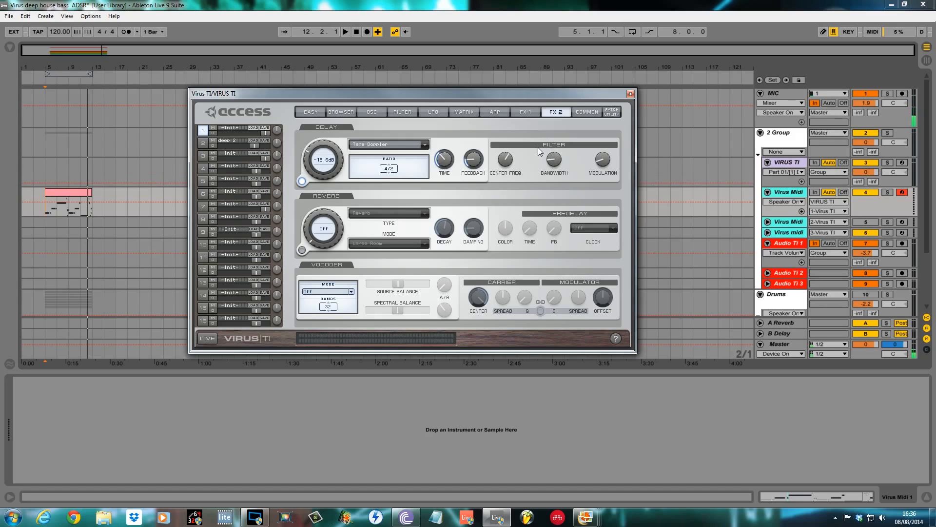
{"action": "left_click_drag", "start_coordinate": [609, 164], "coordinate": [600, 137]}
{"action": "key", "text": "space"}
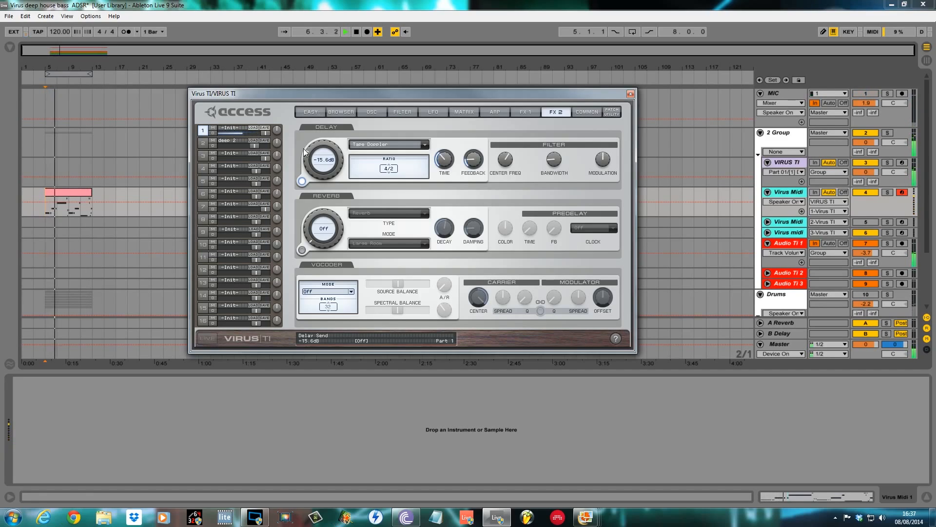
{"action": "key", "text": "Down"}
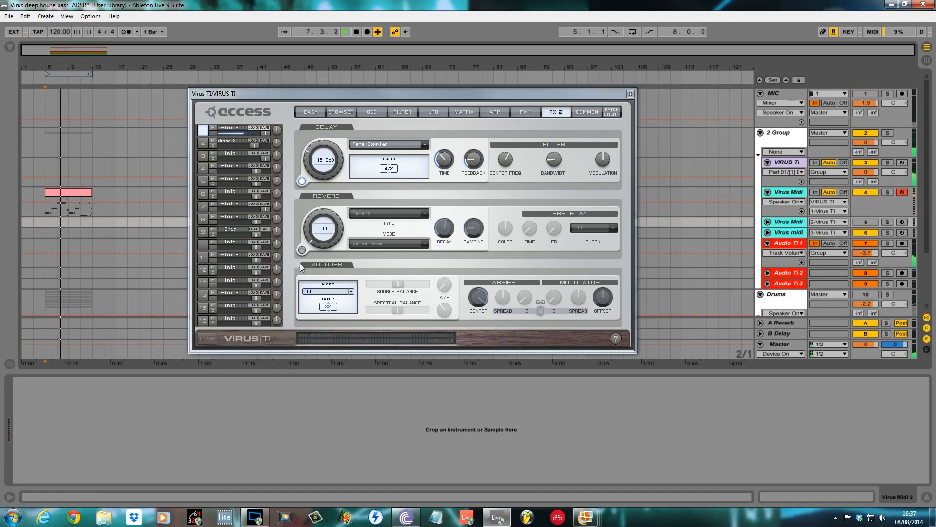
Set the source of modulation matrix slot 1 to Envelope 3.
{"action": "left_click", "coordinate": [460, 111]}
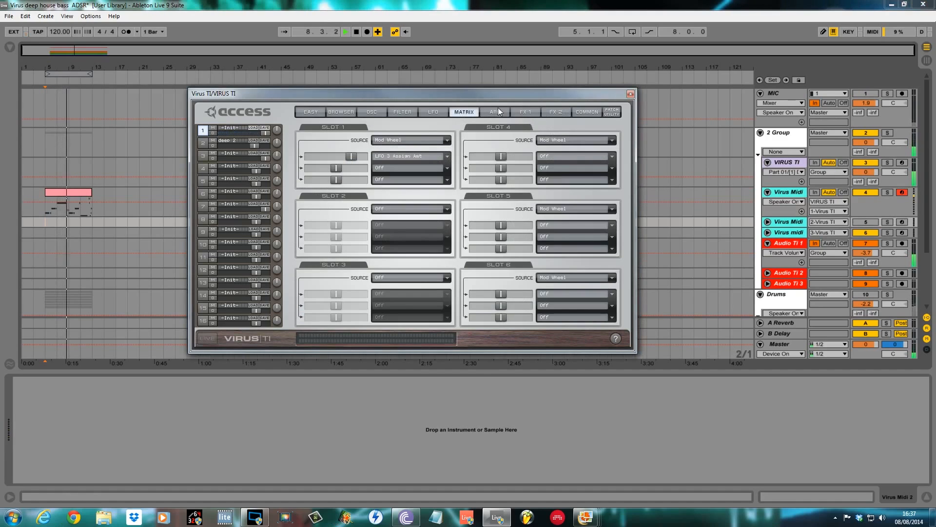
{"action": "left_click_drag", "start_coordinate": [501, 91], "coordinate": [532, 91]}
{"action": "left_click", "coordinate": [439, 140]}
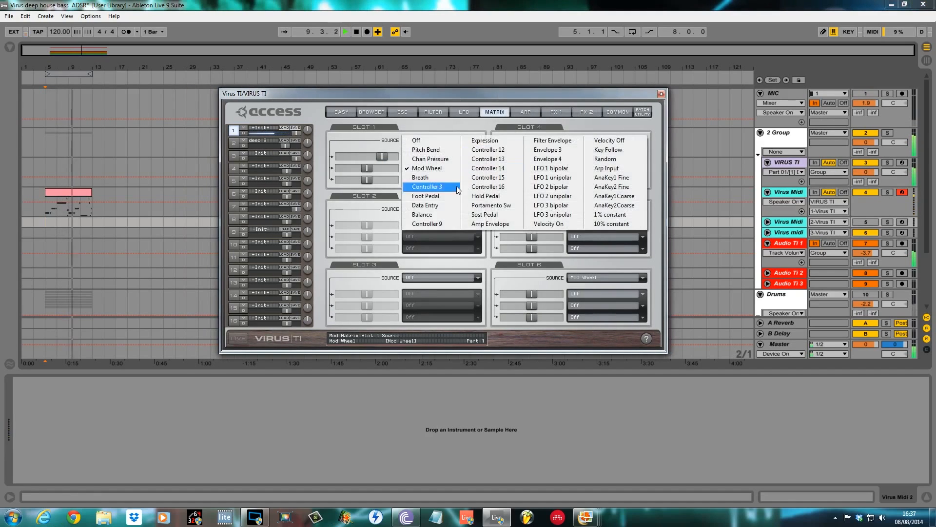
{"action": "left_click", "coordinate": [553, 150]}
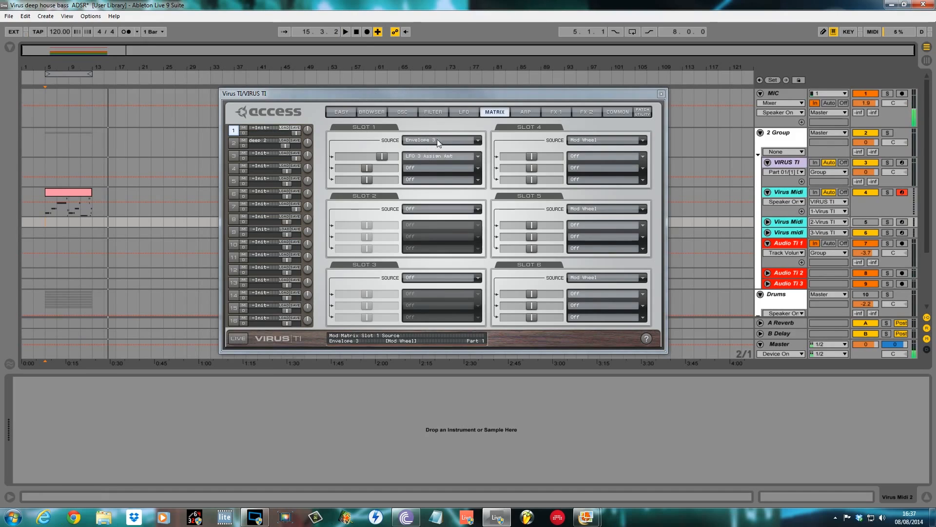
Assign Distortion Mix and Chorus Mix as slot 1's first two destinations, each with a negative amount.
{"action": "left_click", "coordinate": [478, 157]}
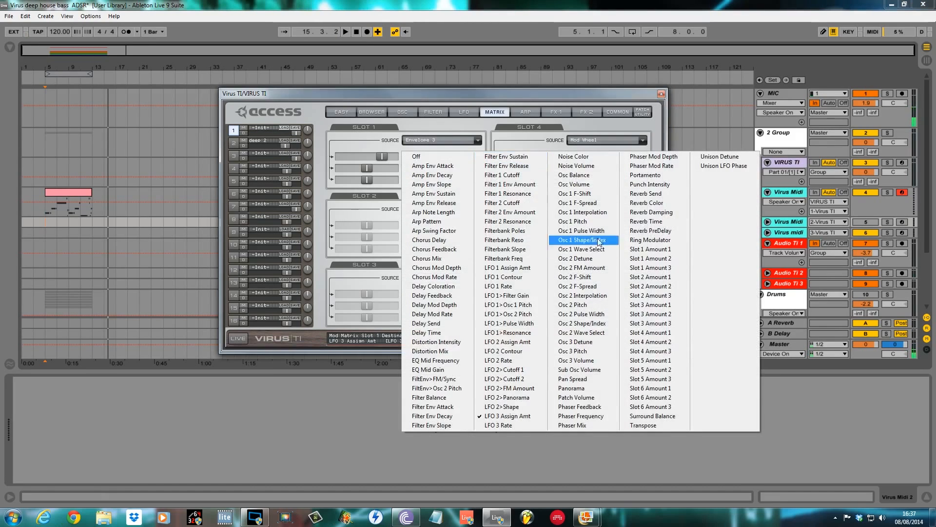
{"action": "left_click", "coordinate": [441, 351]}
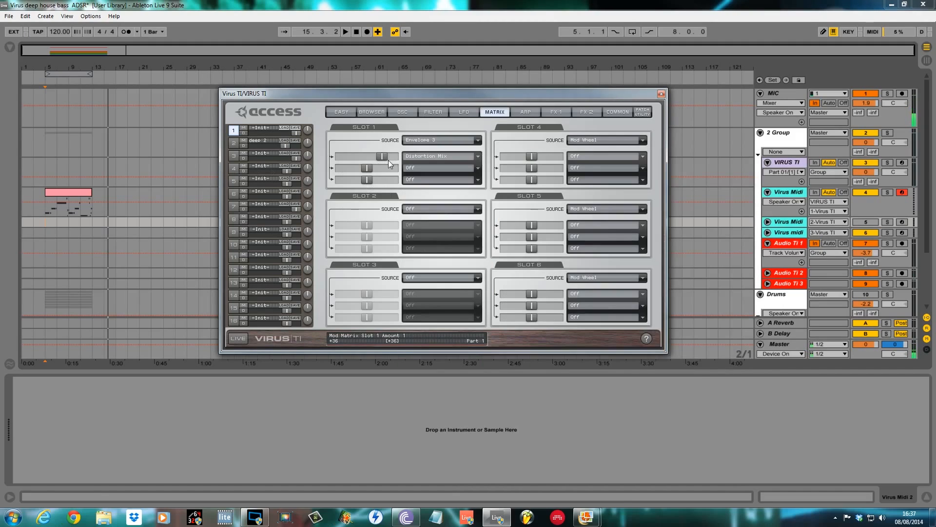
{"action": "left_click_drag", "start_coordinate": [382, 156], "coordinate": [340, 156]}
{"action": "left_click", "coordinate": [475, 169]}
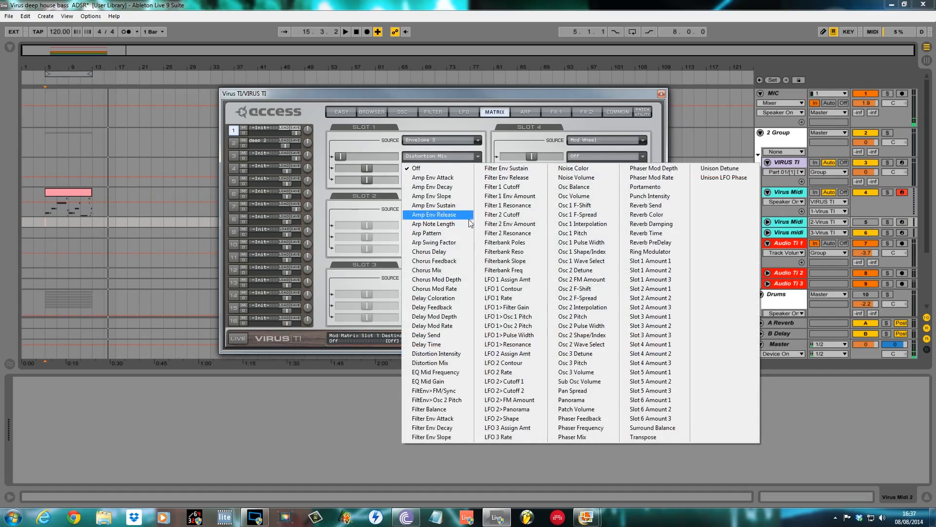
{"action": "left_click", "coordinate": [446, 270]}
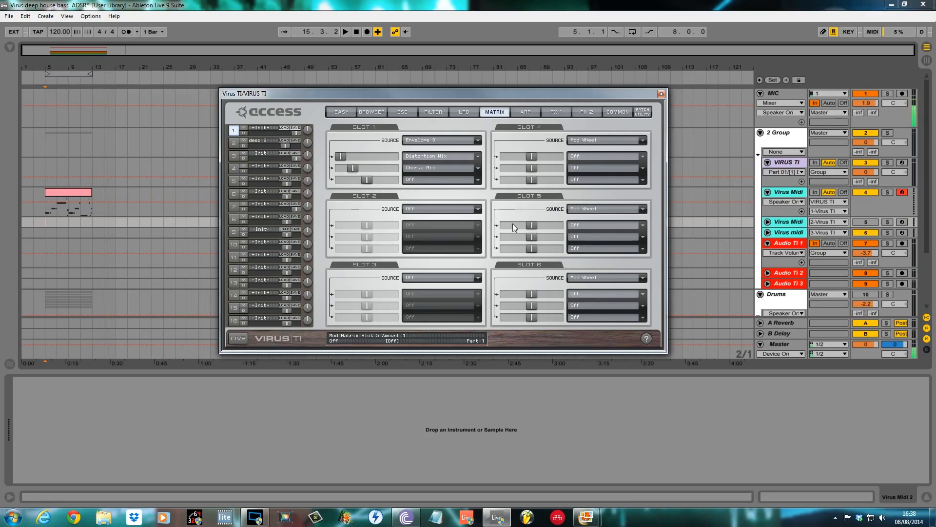
Play the bass clip from bar 5 and activate the Drums group to hear both together.
{"action": "left_click", "coordinate": [46, 207]}
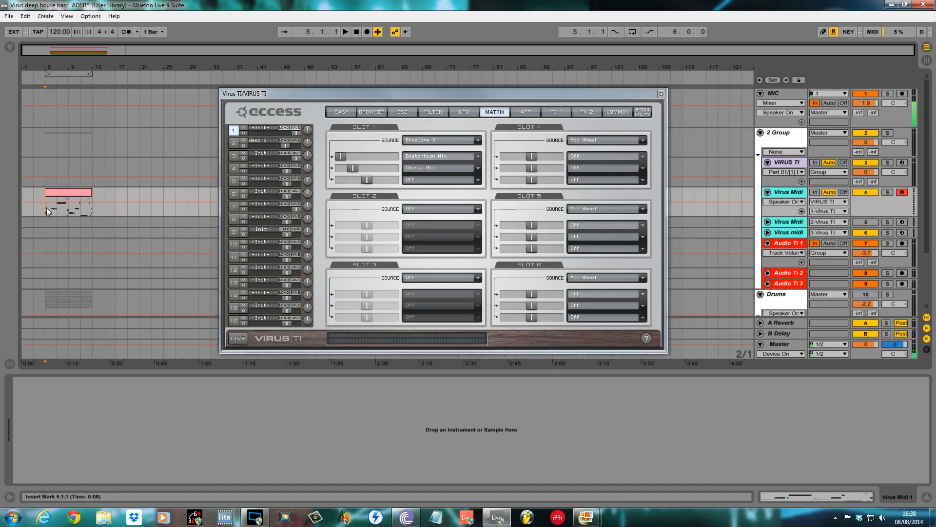
{"action": "key", "text": "space"}
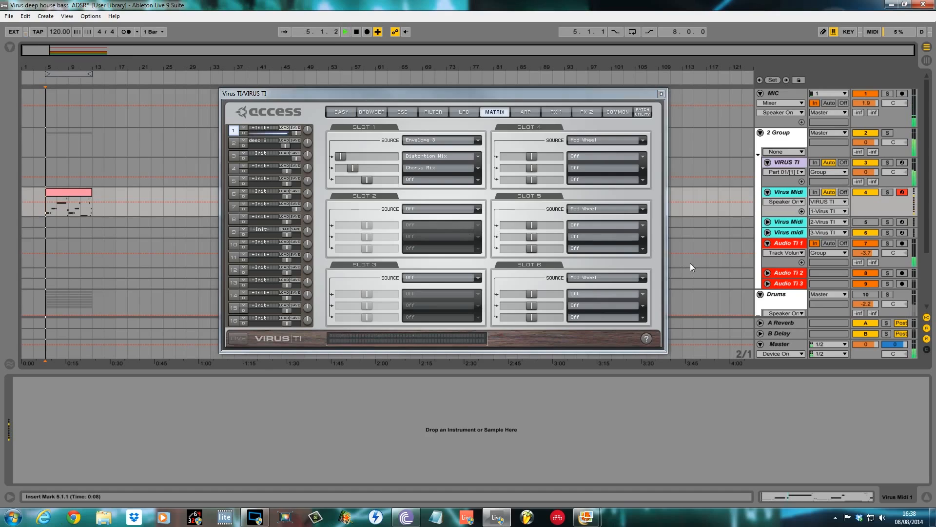
{"action": "left_click", "coordinate": [868, 295]}
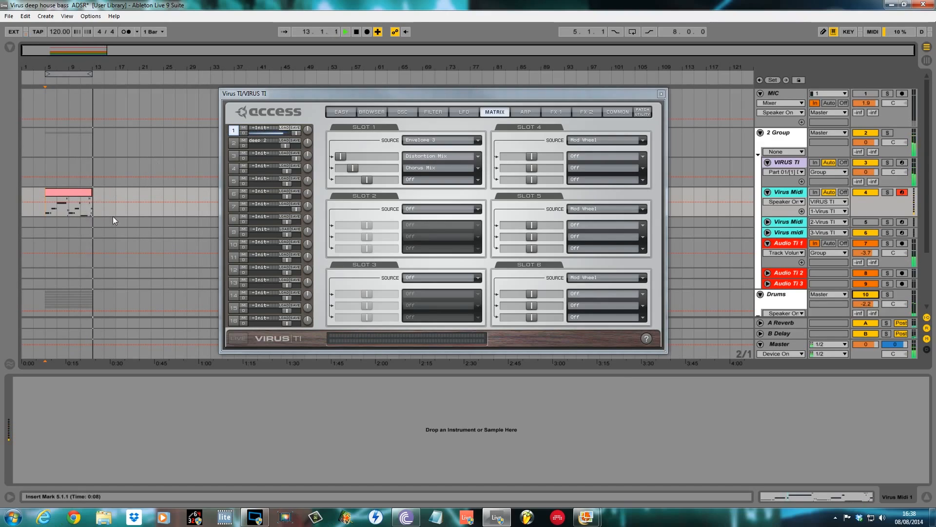
{"action": "key", "text": "space"}
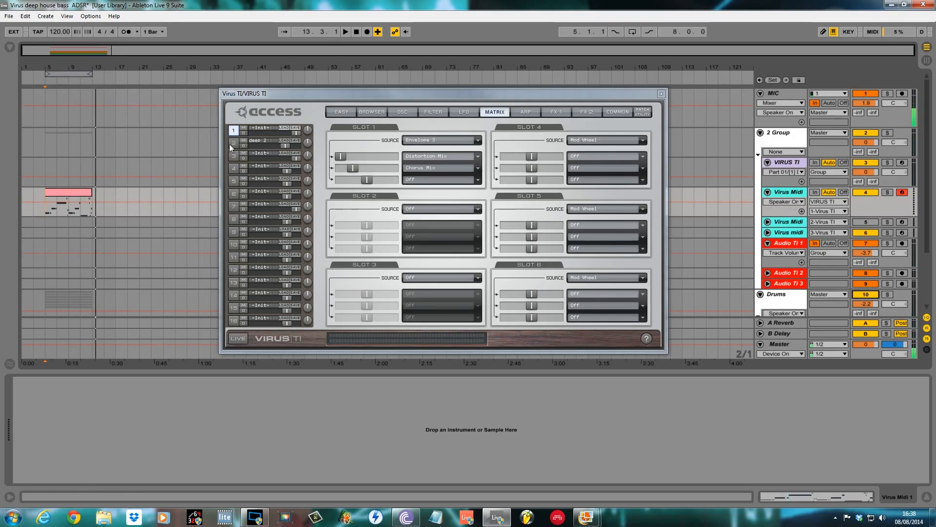
{"action": "left_click_drag", "start_coordinate": [427, 95], "coordinate": [394, 98]}
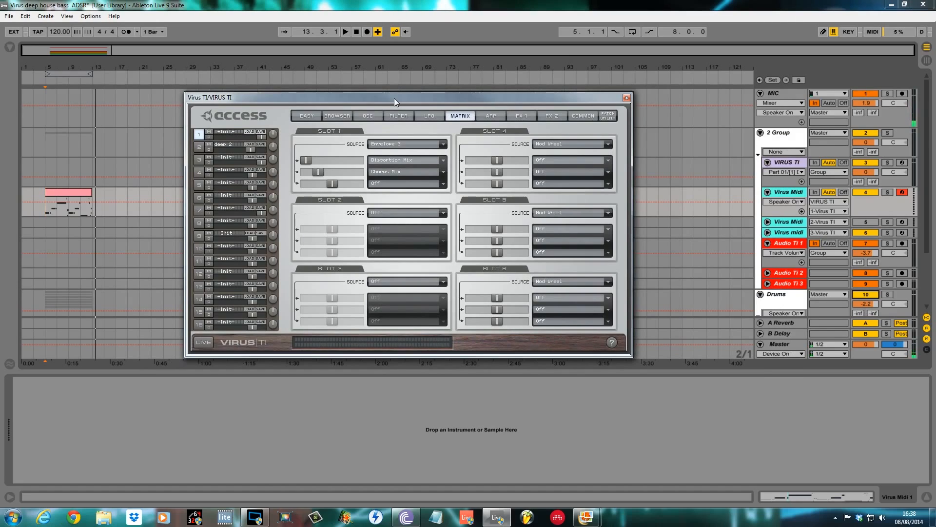
{"action": "mouse_move", "coordinate": [394, 98]}
{"action": "left_mouse_down"}
{"action": "mouse_move", "coordinate": [409, 91]}
{"action": "mouse_move", "coordinate": [379, 95]}
{"action": "left_mouse_up"}
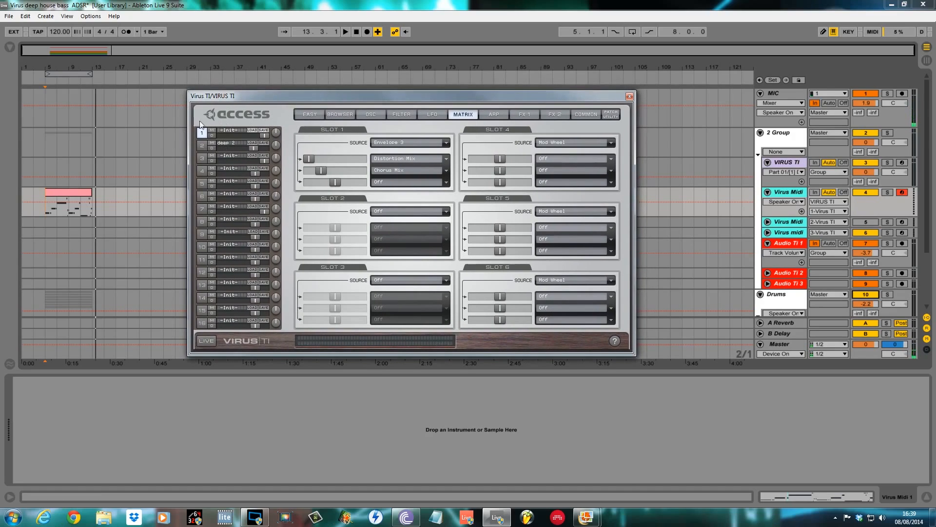
{"action": "left_click_drag", "start_coordinate": [319, 97], "coordinate": [317, 107]}
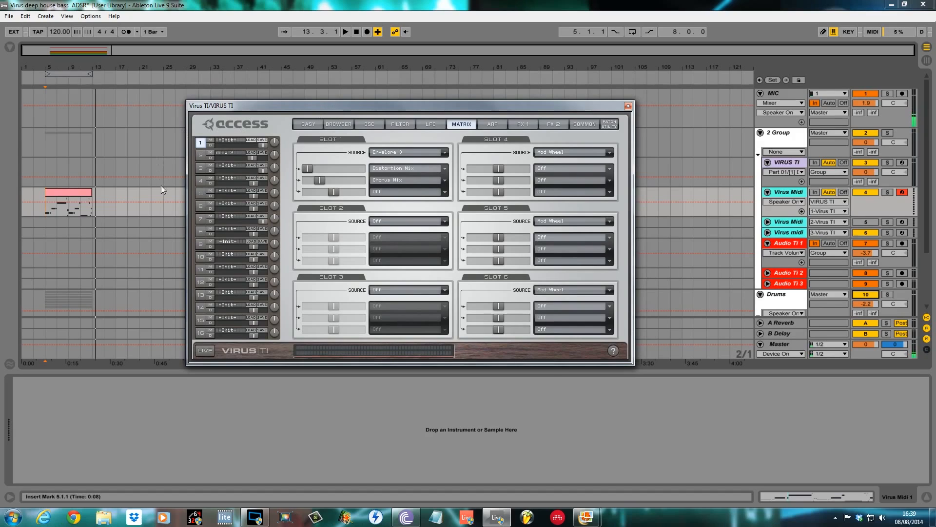
{"action": "left_click_drag", "start_coordinate": [455, 105], "coordinate": [435, 76]}
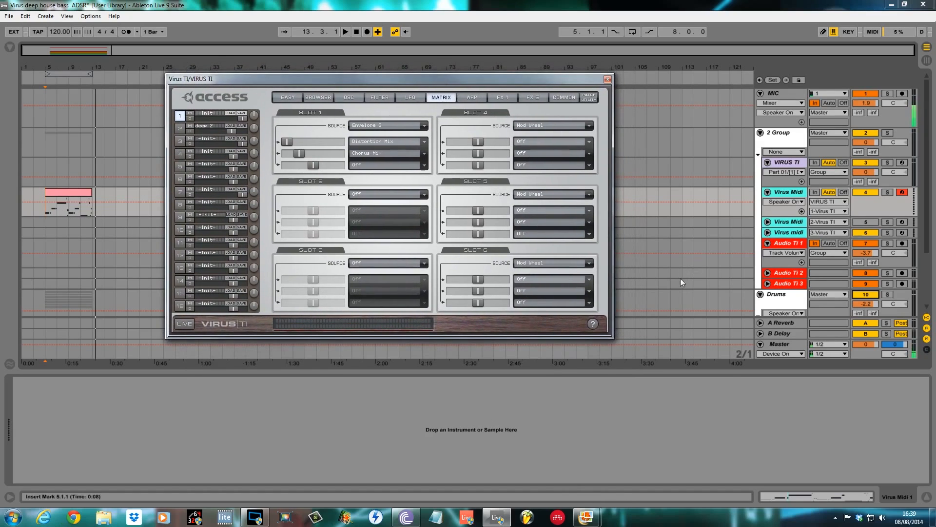